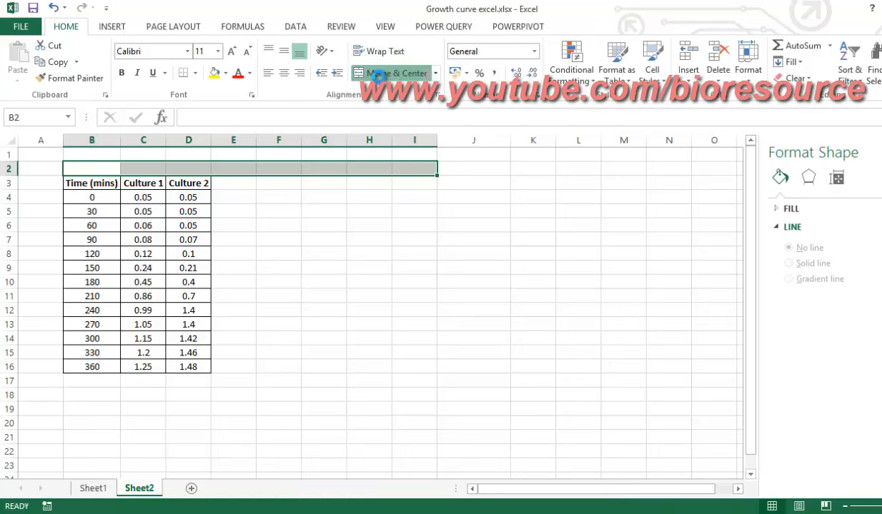
Step: Merge and center cells B2:I2 and enter the heading "Plotting Bacterial Growth Curve and Calculating doubling Time"
left_click(379, 73)
type("Plotting Bacte")
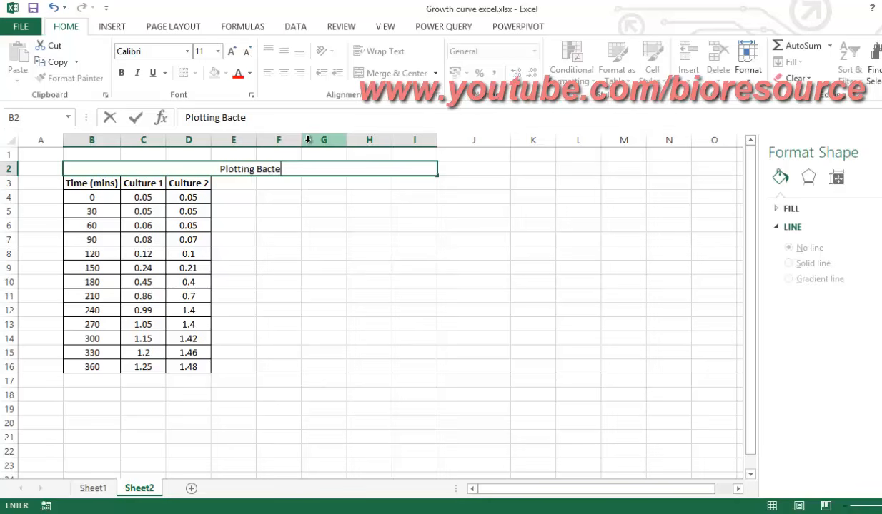
type("rial Gro")
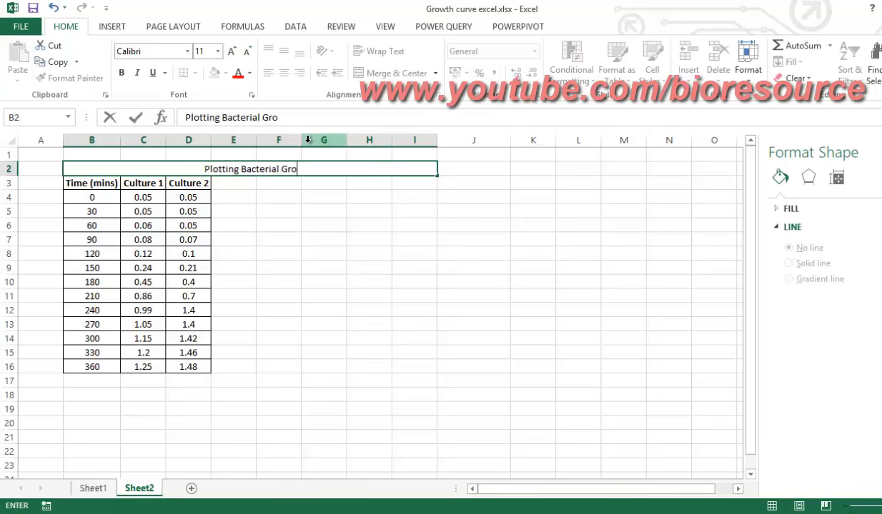
type("wth Curv")
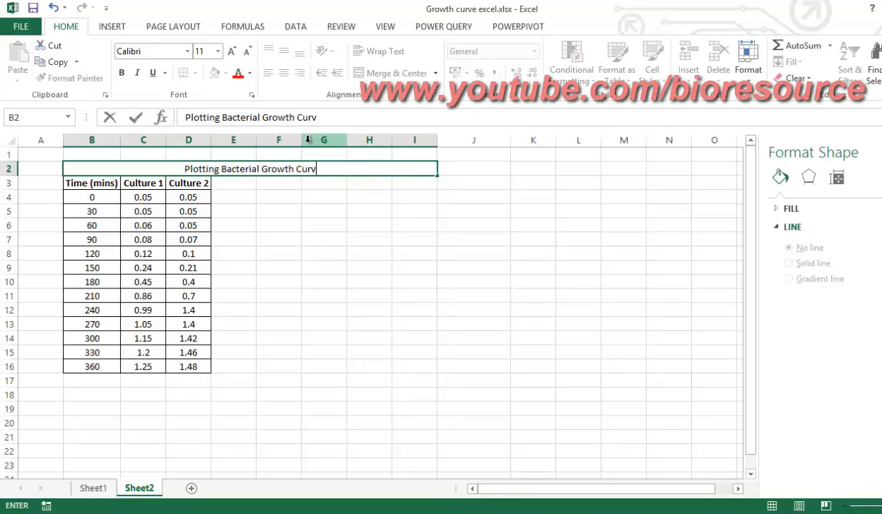
type("e and ")
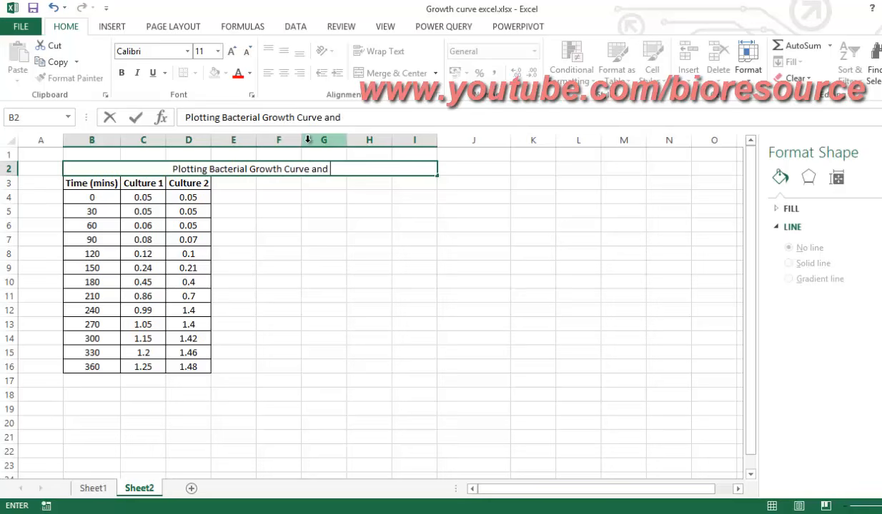
type("Calculating")
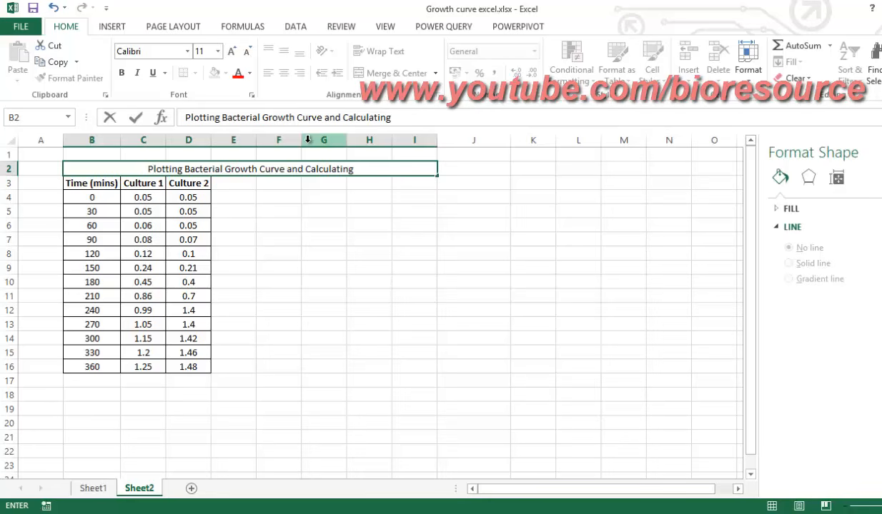
type(" doublin")
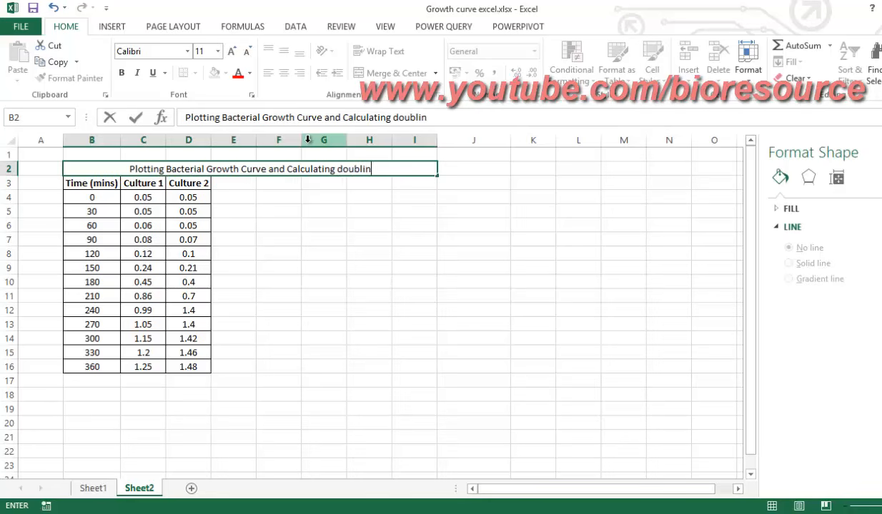
type("g Time")
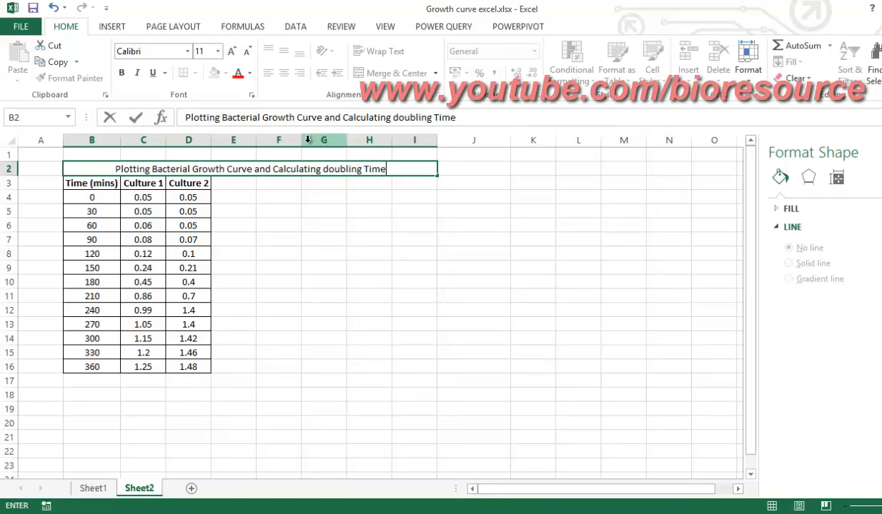
left_click(365, 222)
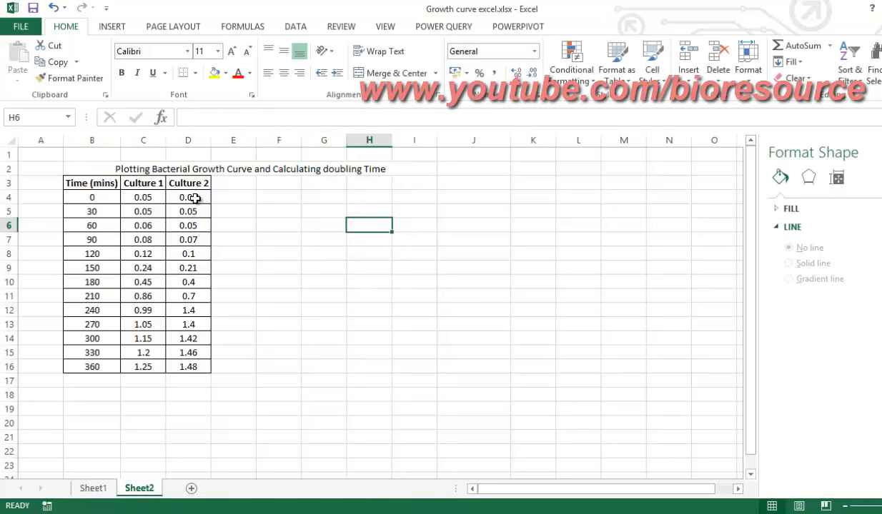
left_click_drag(100, 181, 138, 367)
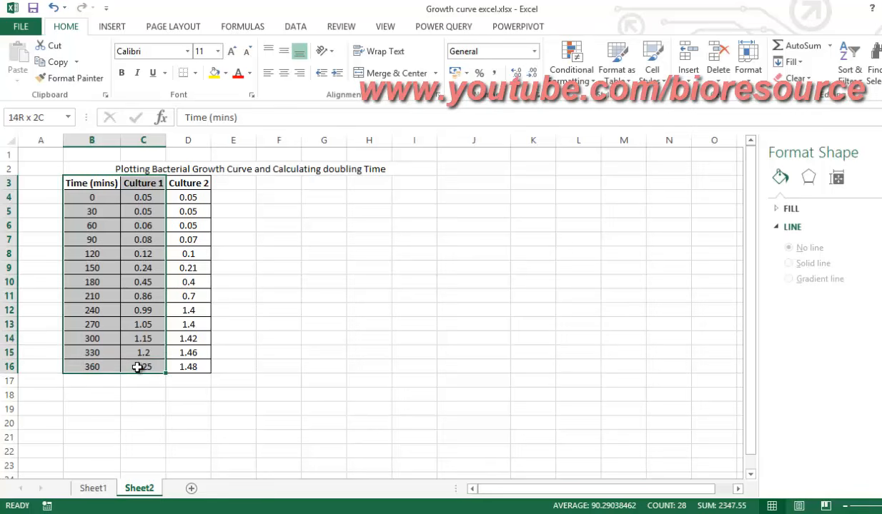
left_click(176, 184)
left_click_drag(175, 184, 169, 365)
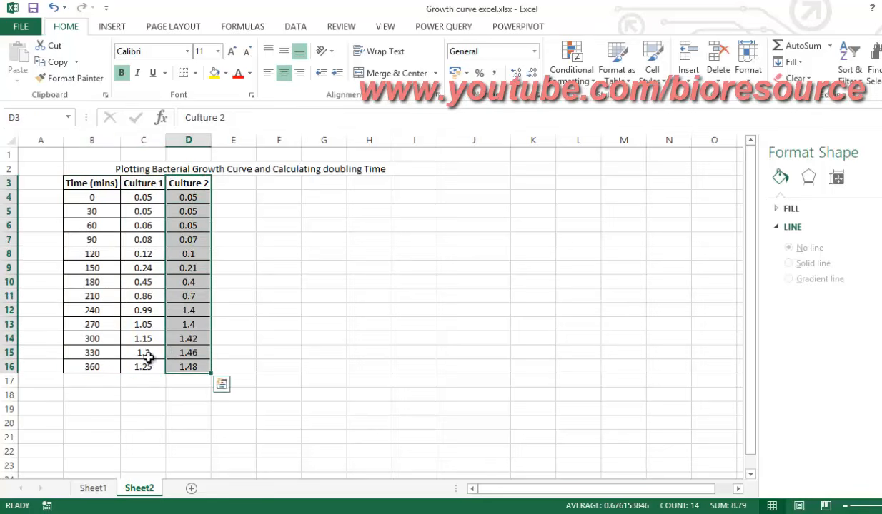
left_click(270, 268)
Step: Insert a scatter chart with smooth lines and markers from the time and Culture 1 values in B4:C16
left_click_drag(85, 192, 135, 367)
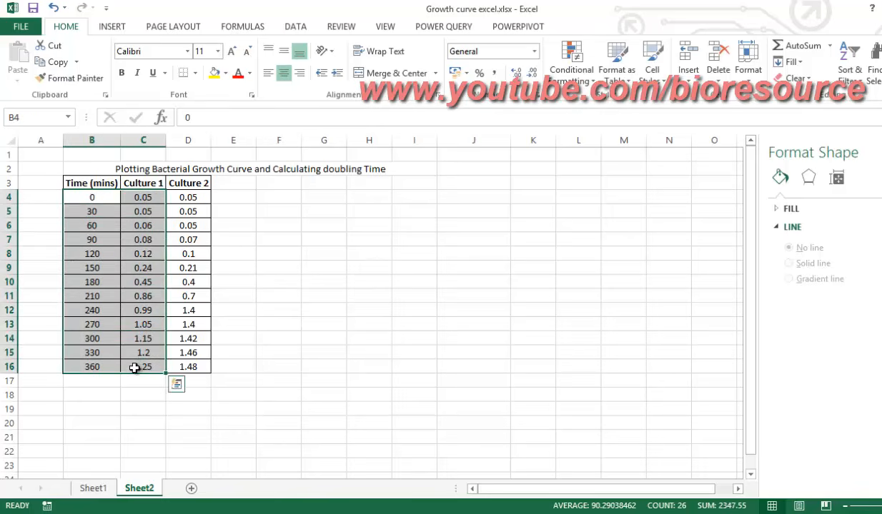
left_click(120, 29)
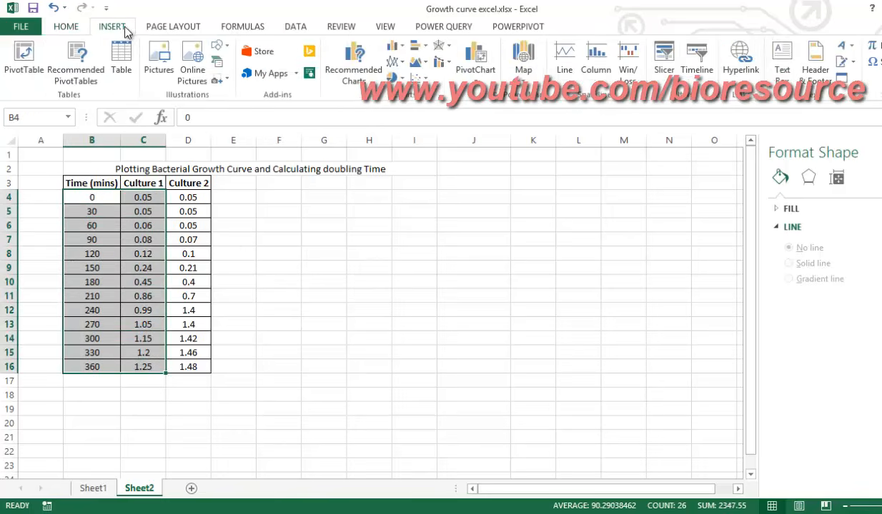
left_click(424, 79)
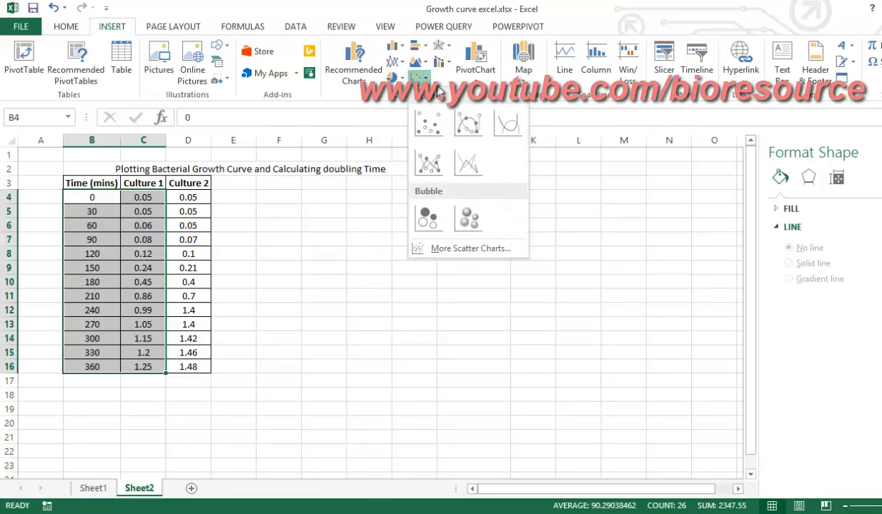
left_click(473, 123)
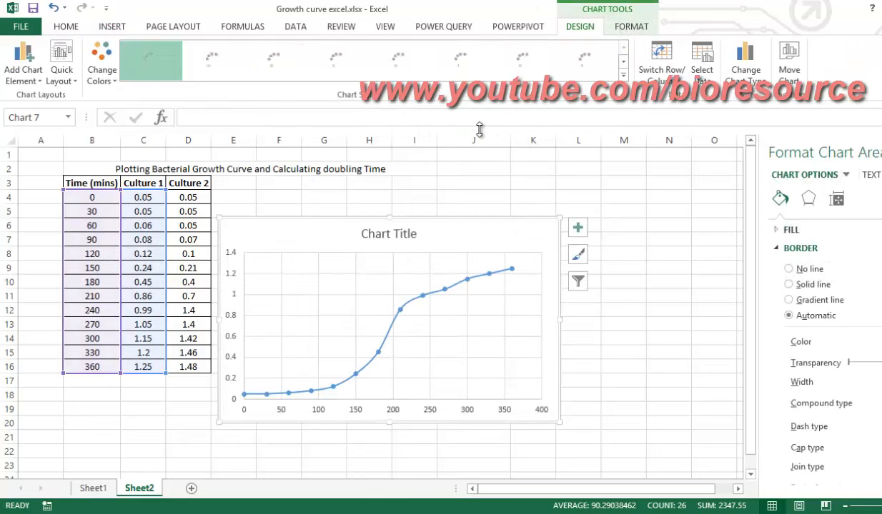
Step: Replace the chart title with "Bacterial Growth Curve - Culture 1"
left_click(371, 236)
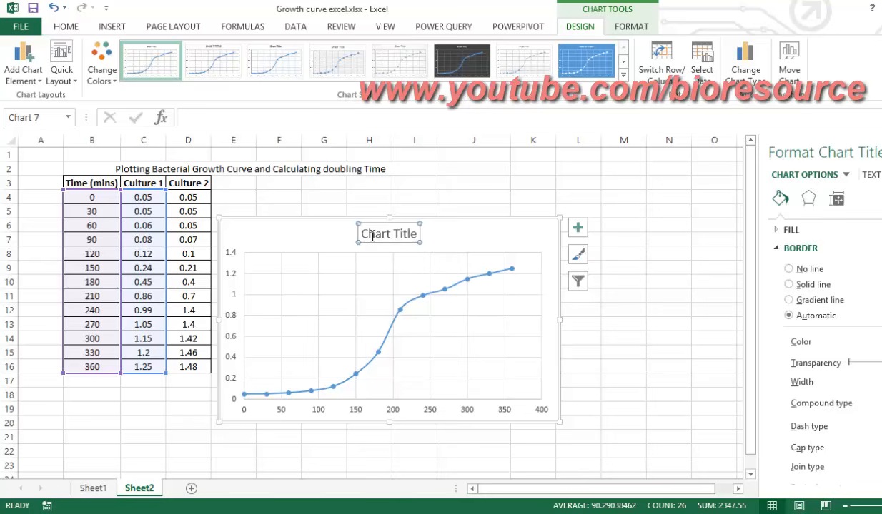
triple_click(372, 236)
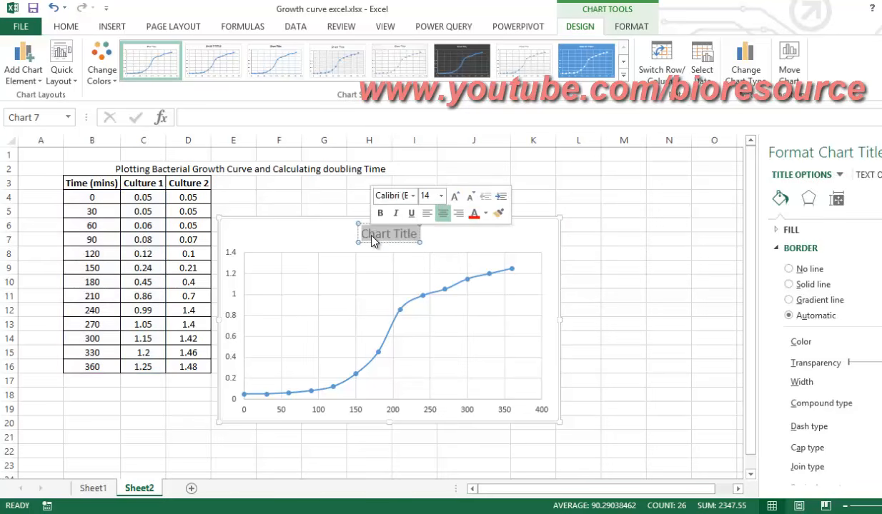
type("Bacterial")
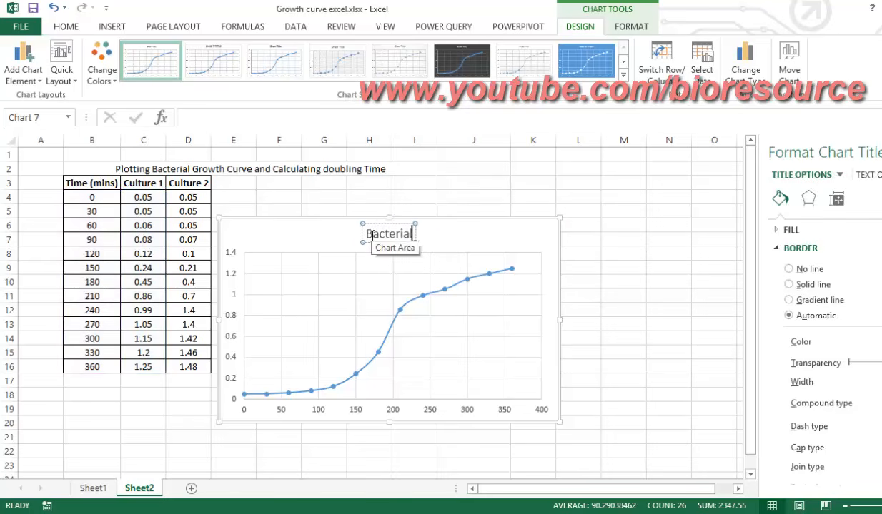
type(" Gro")
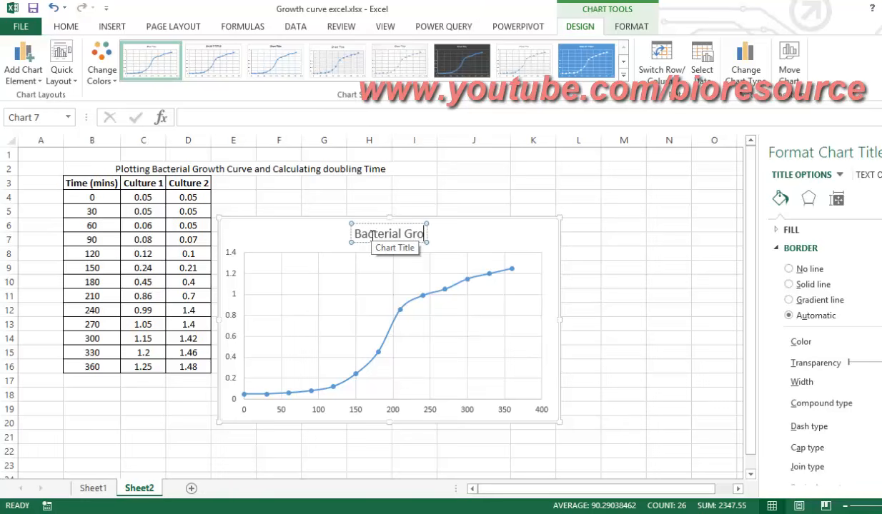
type("wth Cur")
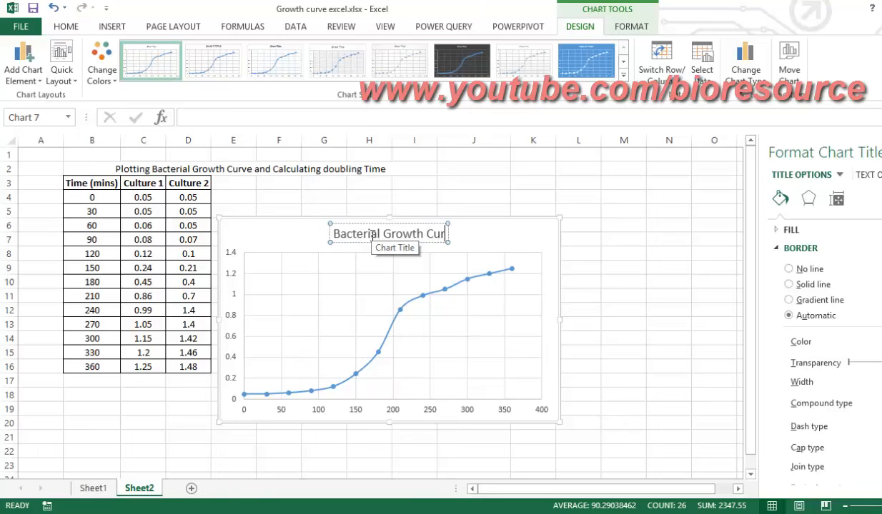
type("ve -")
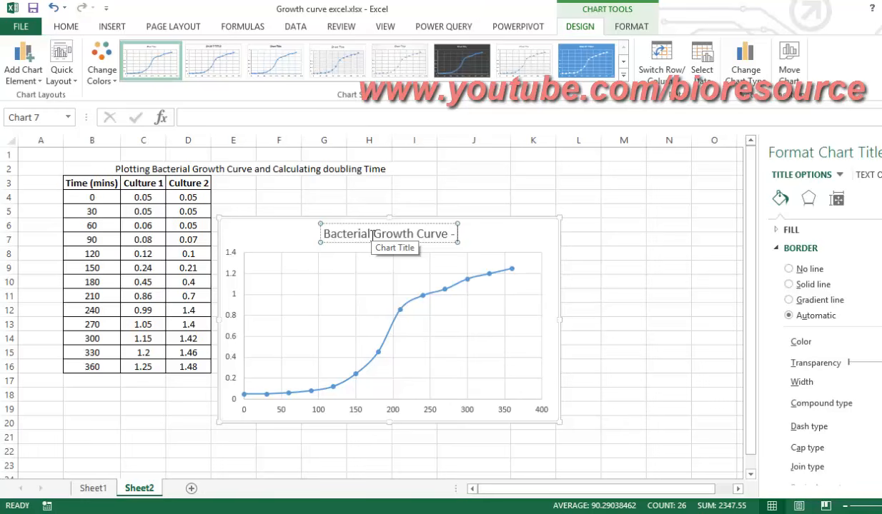
type(" Cult")
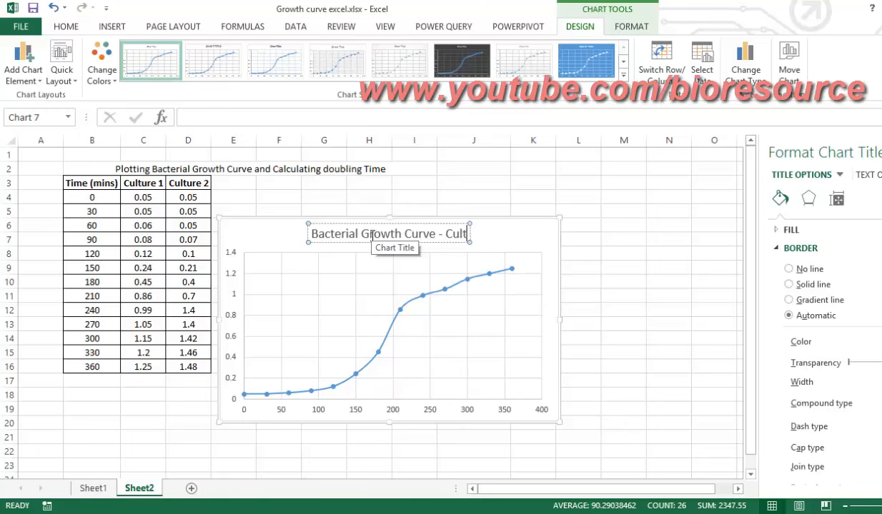
type("ure 1")
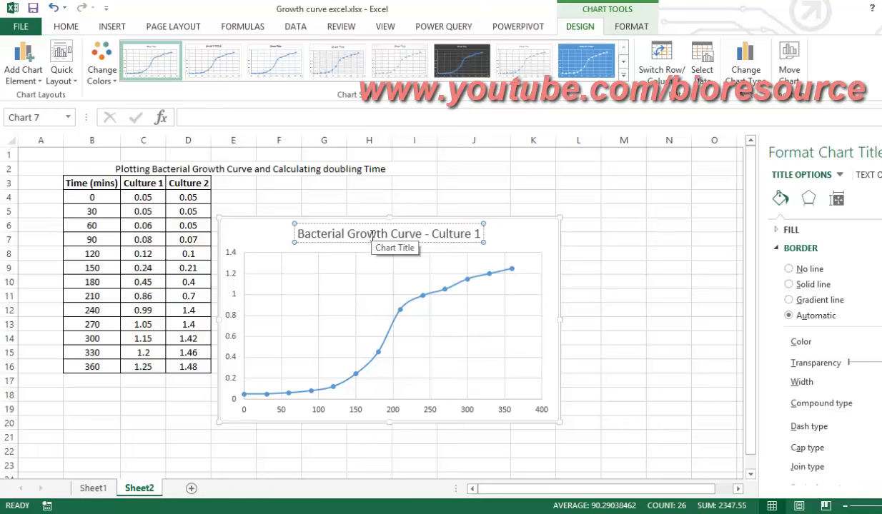
left_click(530, 327)
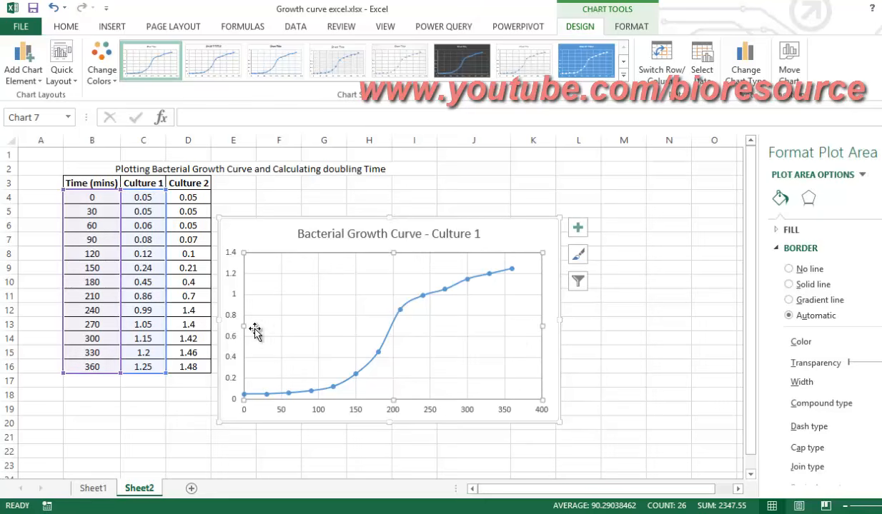
Step: Change the chart's vertical axis to a logarithmic scale
left_click(231, 362)
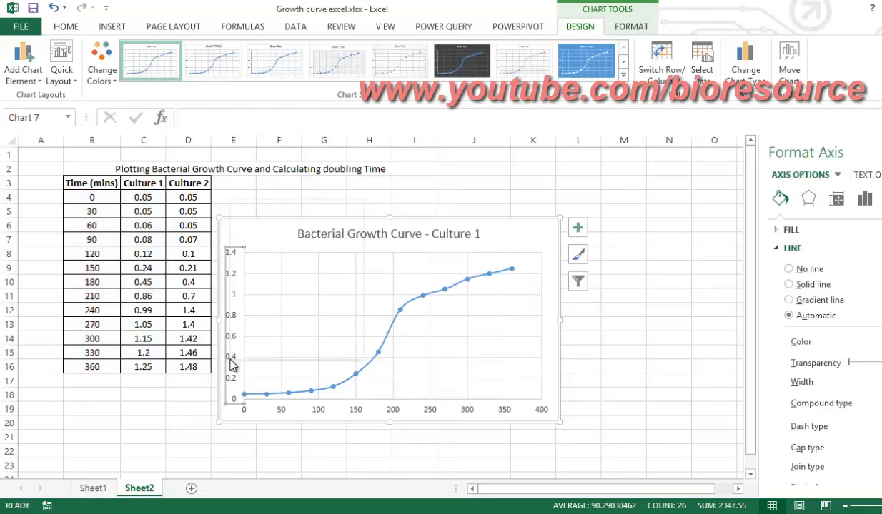
right_click(231, 363)
left_click(259, 348)
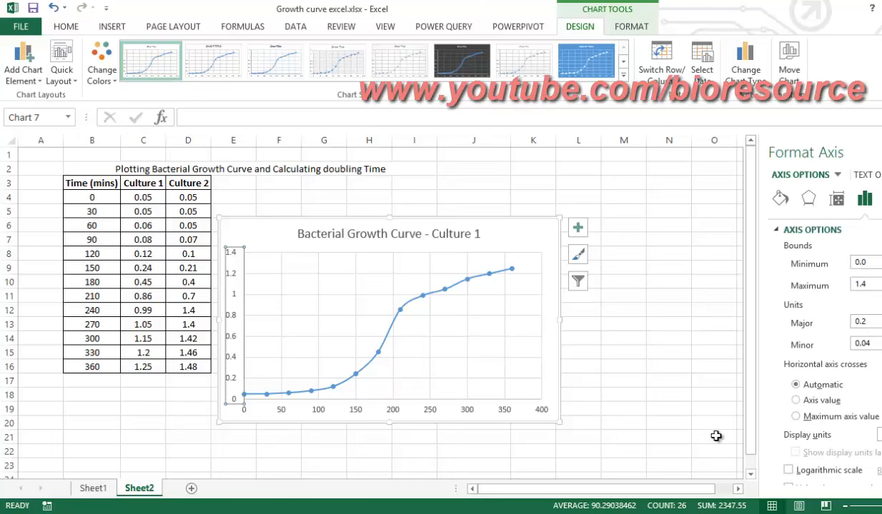
left_click(788, 470)
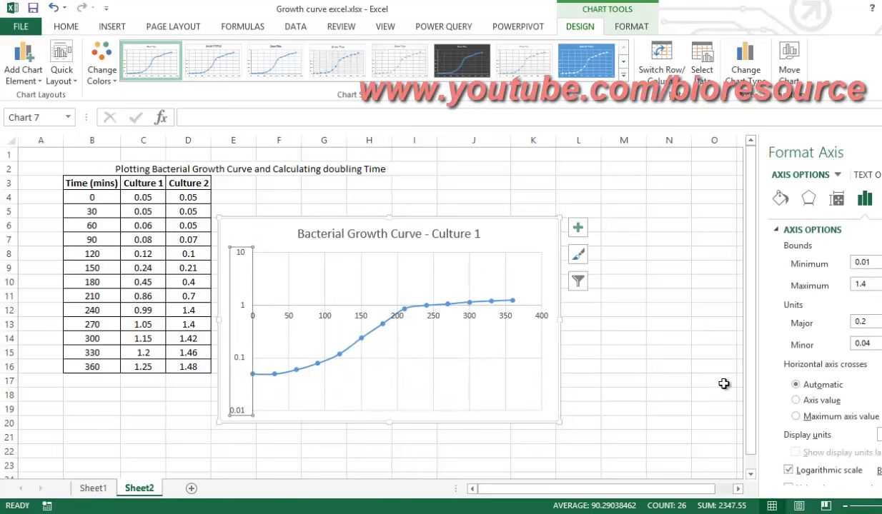
left_click(280, 313)
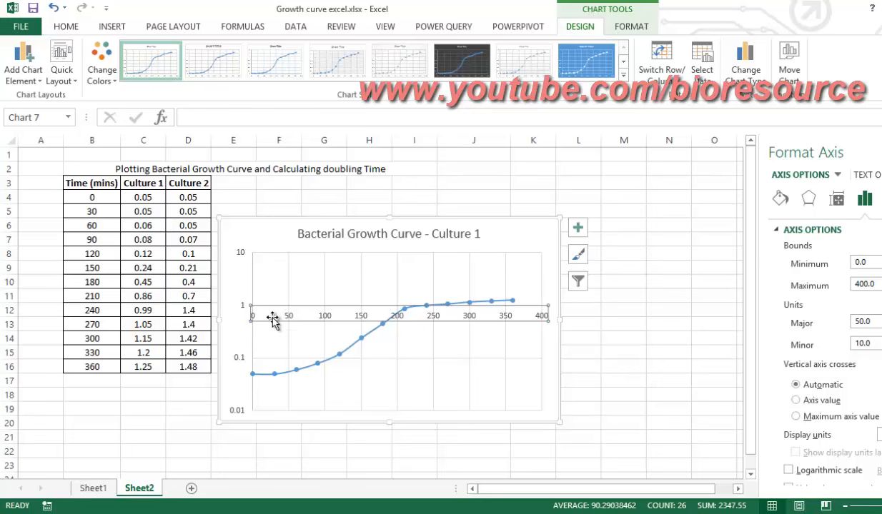
right_click(273, 319)
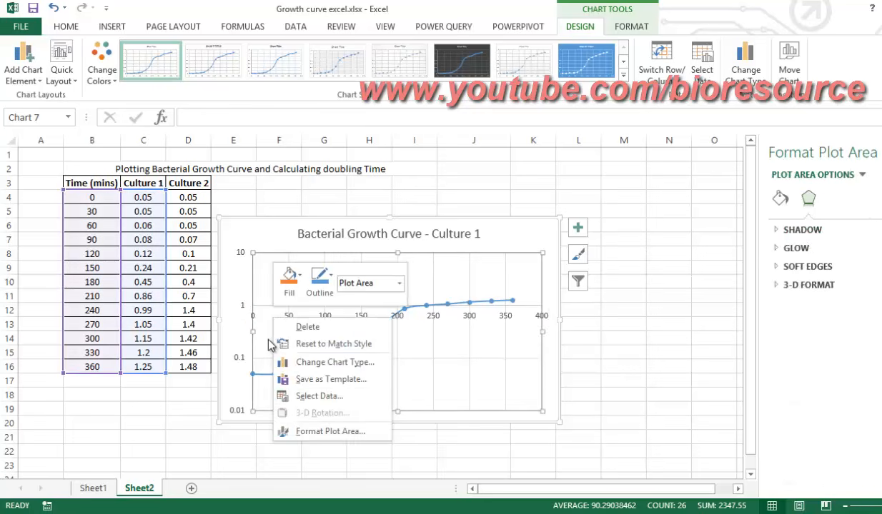
left_click(265, 334)
left_click(291, 318)
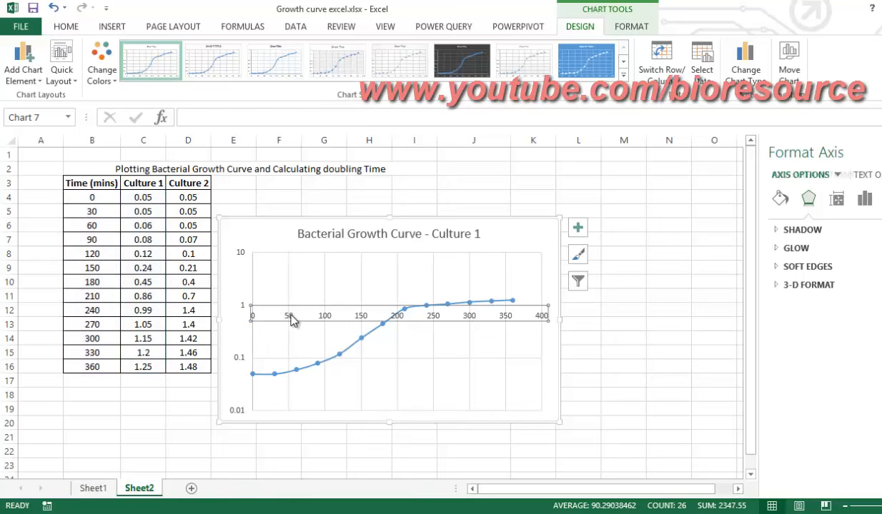
left_click(865, 201)
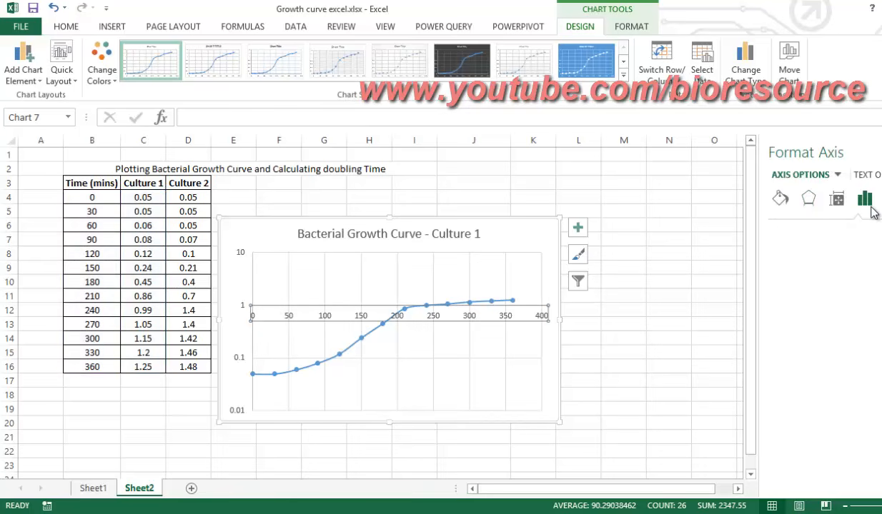
left_click(835, 232)
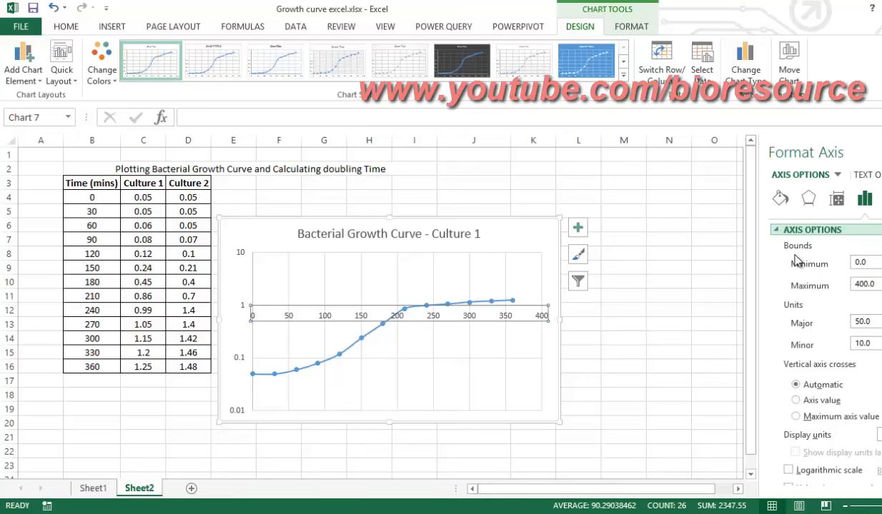
Step: Set the horizontal axis to cross the vertical axis at a specified axis value, at the 0.01 level
left_click(243, 310)
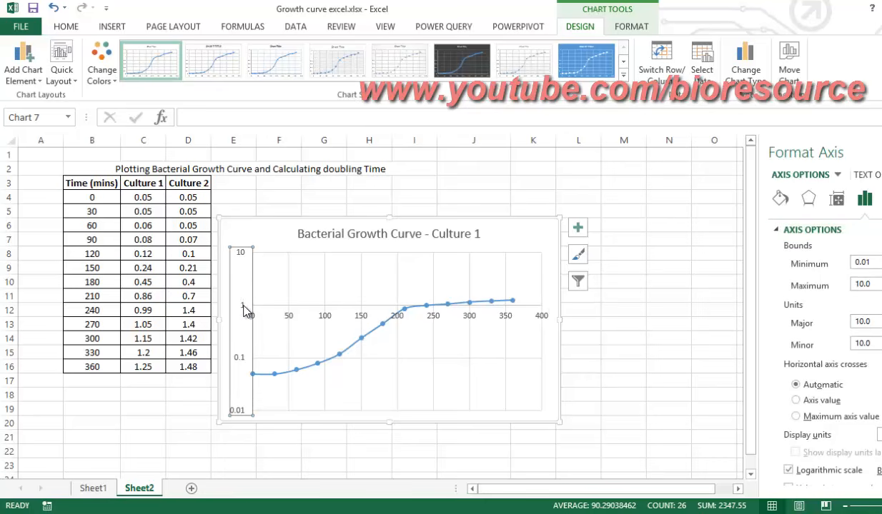
left_click(798, 401)
left_click(668, 380)
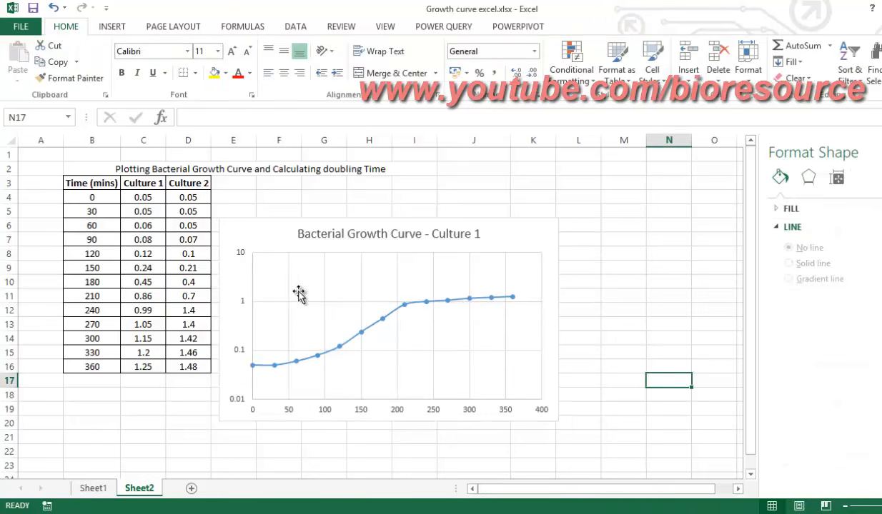
Step: Move the growth curve chart slightly up and away from the data table, so its upper edge lies in row 4
left_click(489, 216)
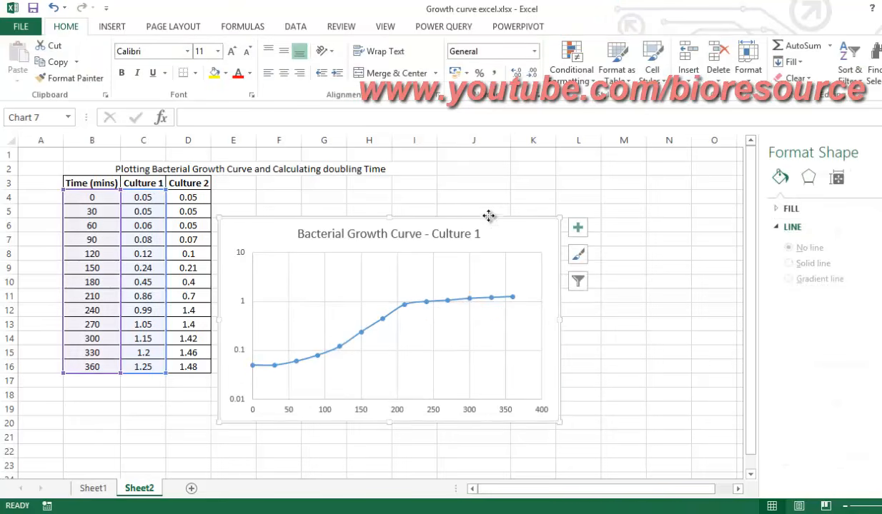
left_click_drag(488, 216, 498, 197)
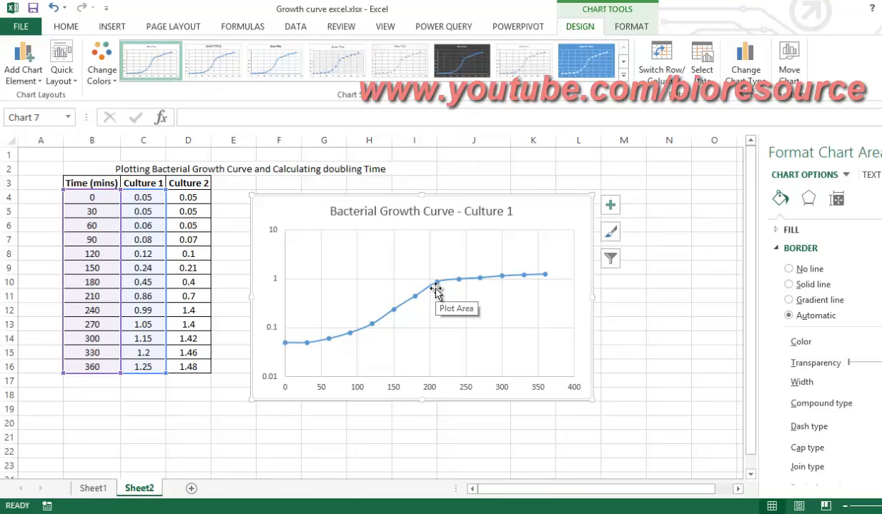
Step: Enter the note "Select the log phase for calculating doubling time" in cell G20 beneath the chart
mouse_move(414, 306)
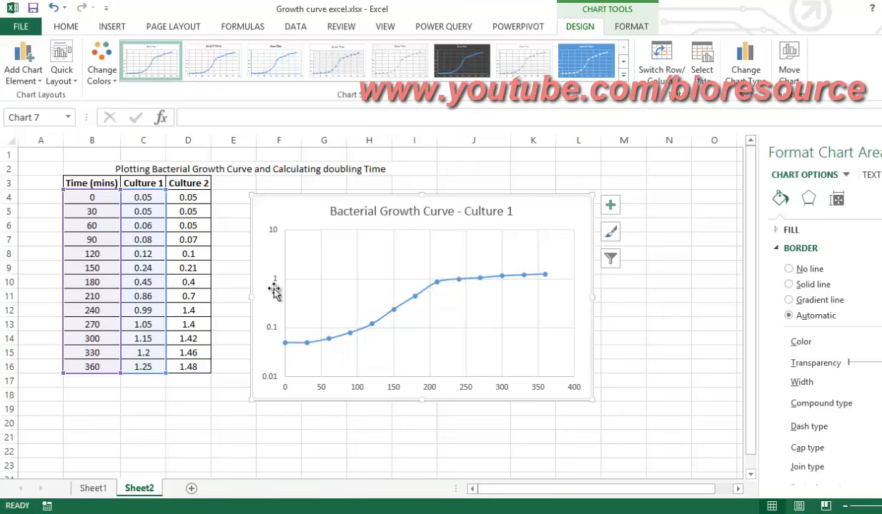
left_click(66, 27)
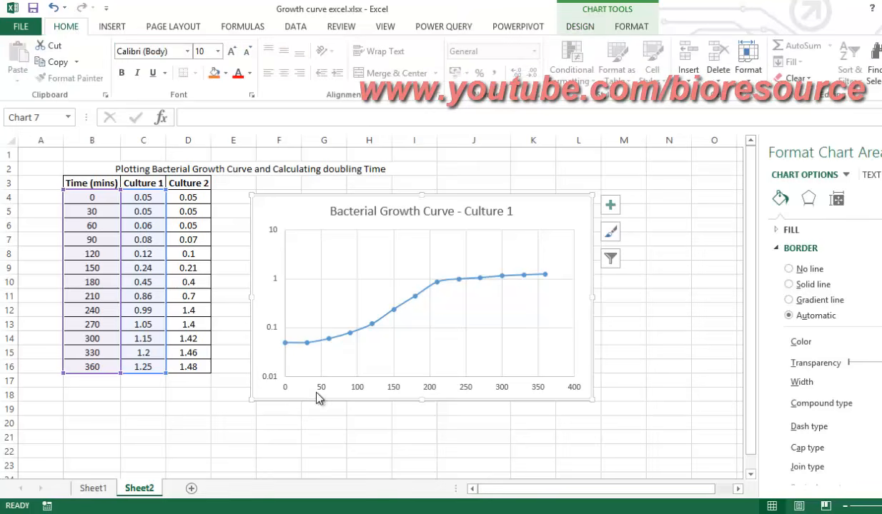
left_click(315, 423)
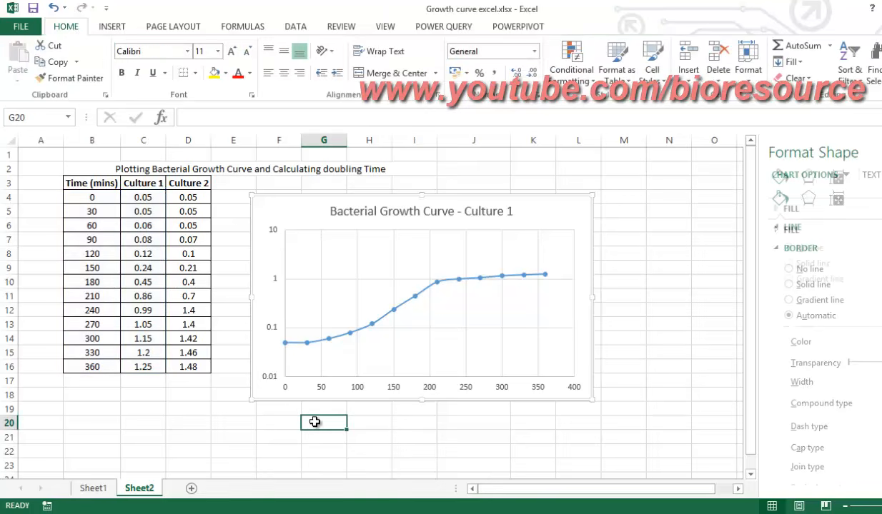
type("Se")
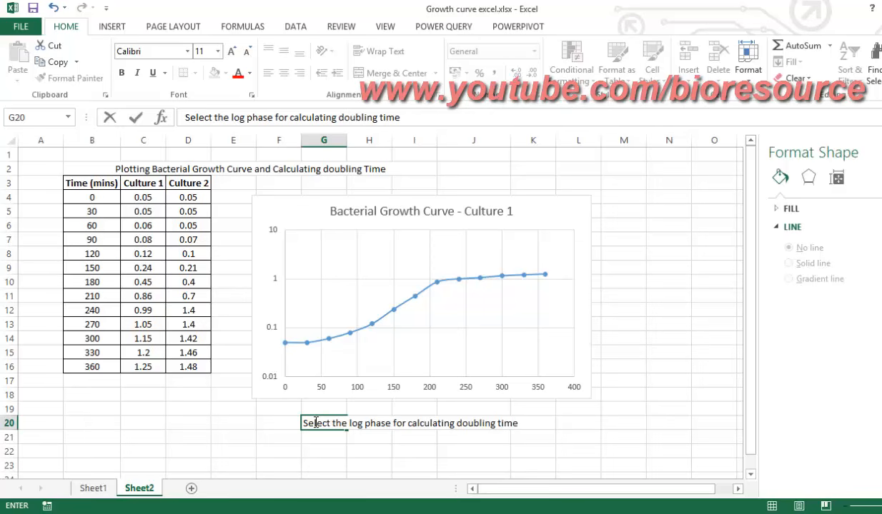
key("ctrl+Return")
Step: Merge and center the note beneath the chart across cells G20 to K20
key("shift+Right")
key("shift+Right")
key("shift+Right")
key("shift+Right")
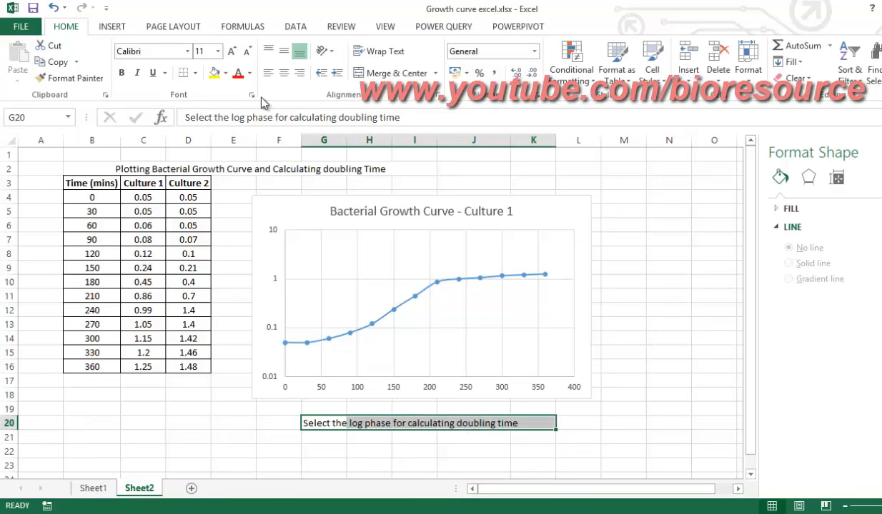
left_click(377, 74)
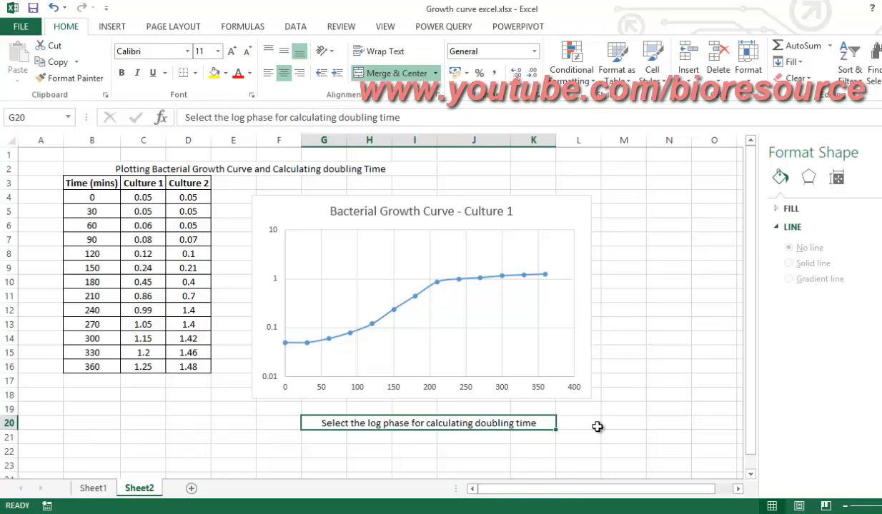
left_click(593, 423)
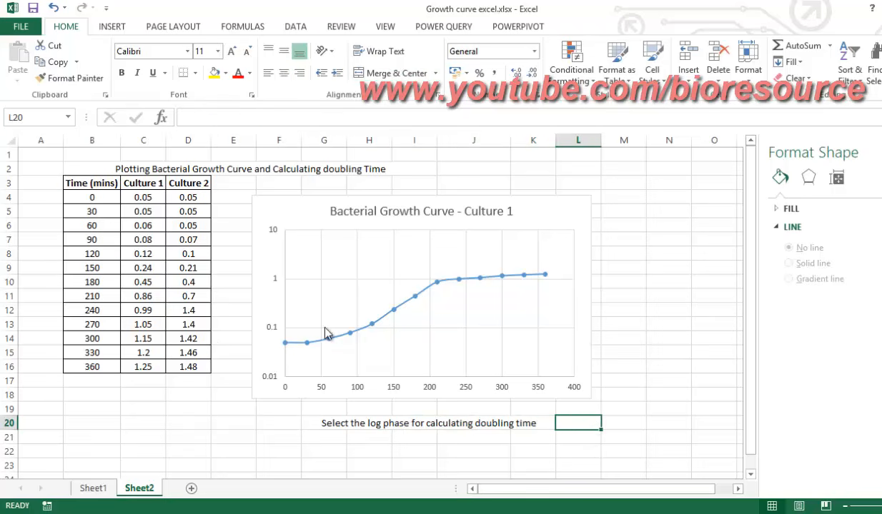
Step: Restrict the chart series to the log phase, using times B7:B11 as X values and Culture 1 readings C7:C11 as Y values
left_click(350, 336)
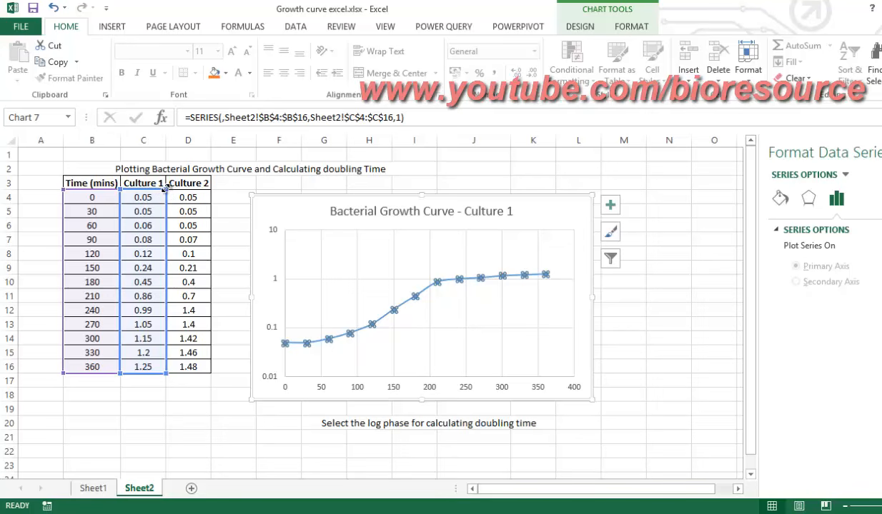
left_click_drag(164, 187, 161, 233)
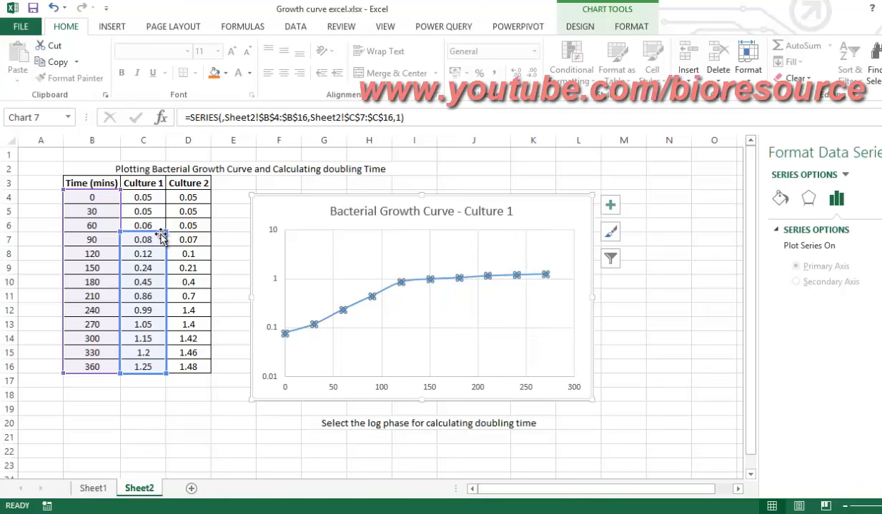
left_click_drag(163, 371, 162, 286)
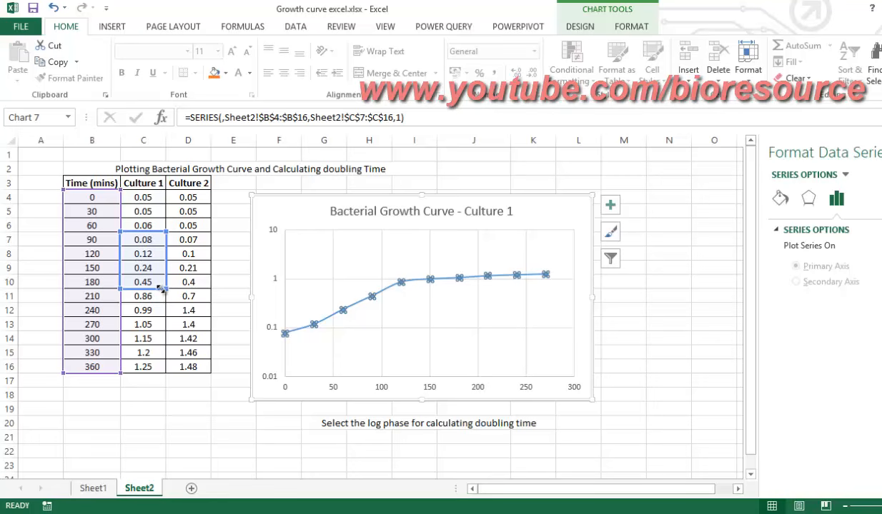
left_click_drag(159, 289, 159, 298)
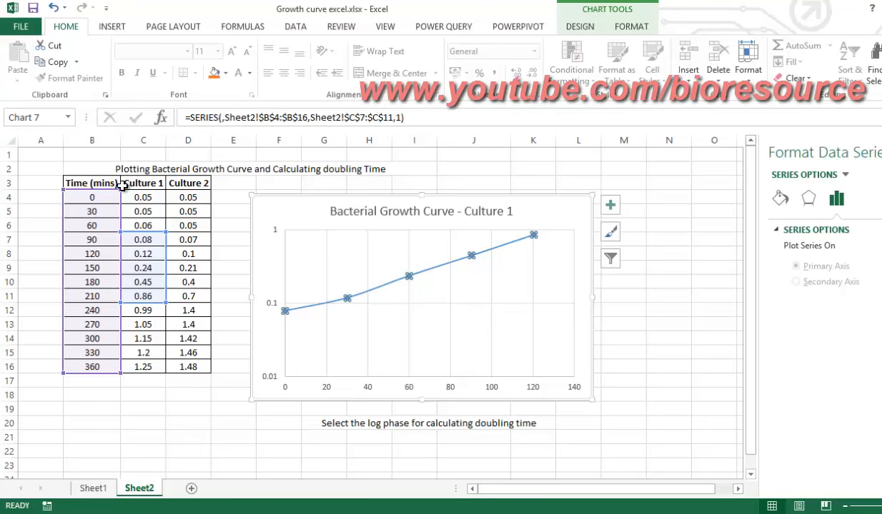
left_click_drag(120, 190, 119, 233)
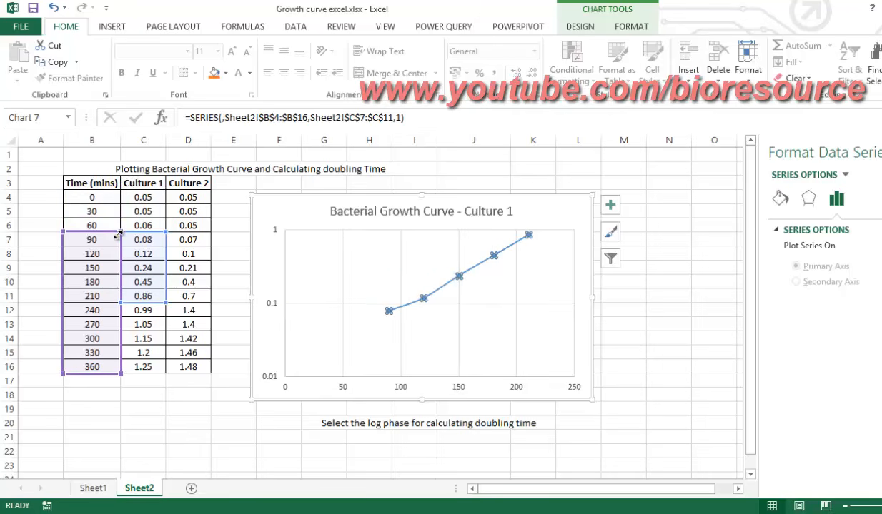
left_click_drag(118, 367, 115, 305)
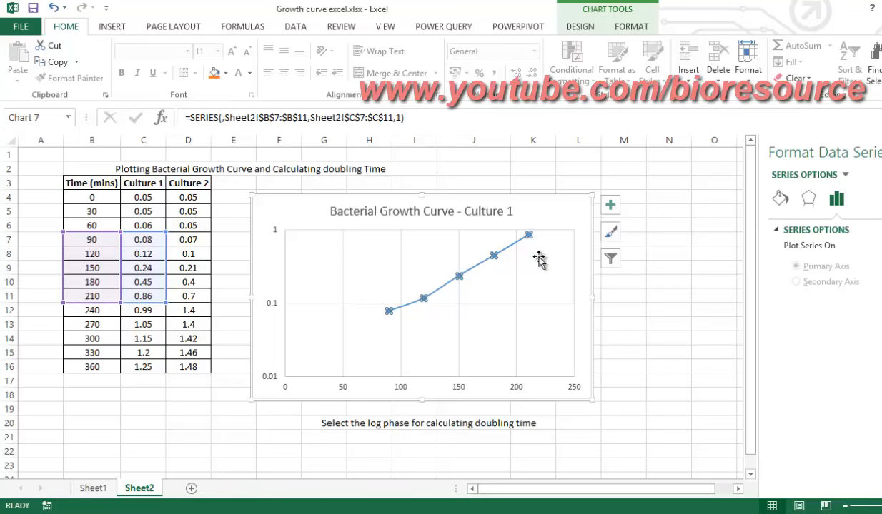
Step: Add an exponential trendline to the log-phase series and display its equation and R-squared value on the chart
right_click(493, 255)
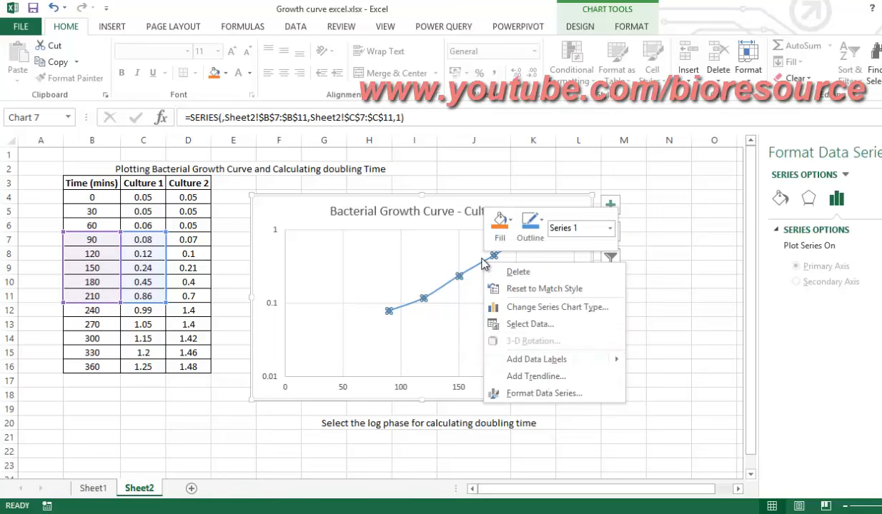
left_click(541, 375)
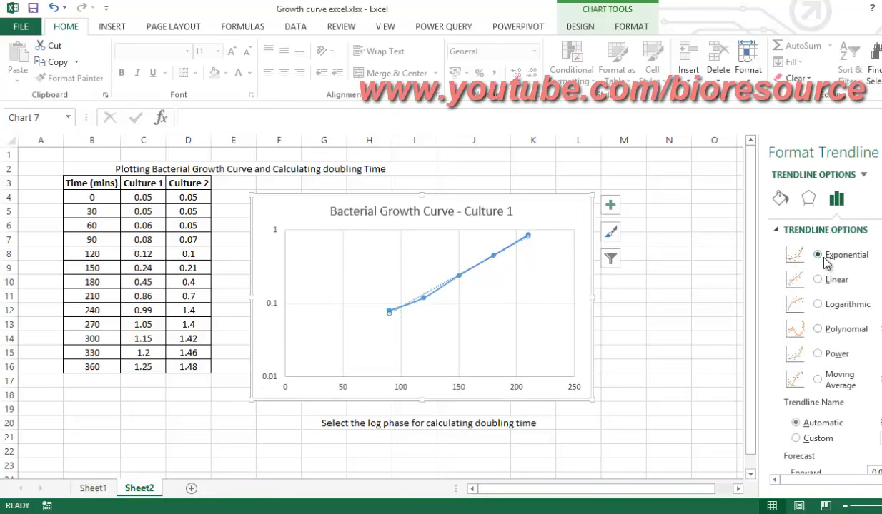
scroll(821, 321, "down", 2)
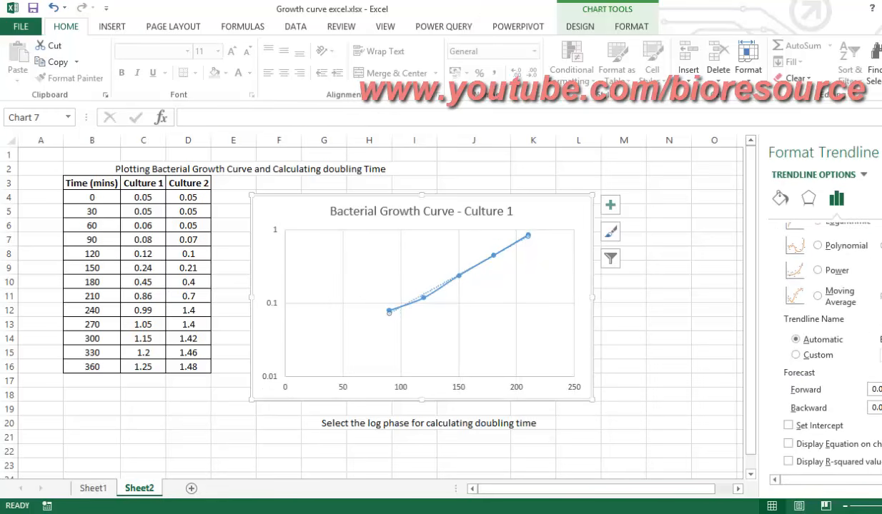
left_click(806, 445)
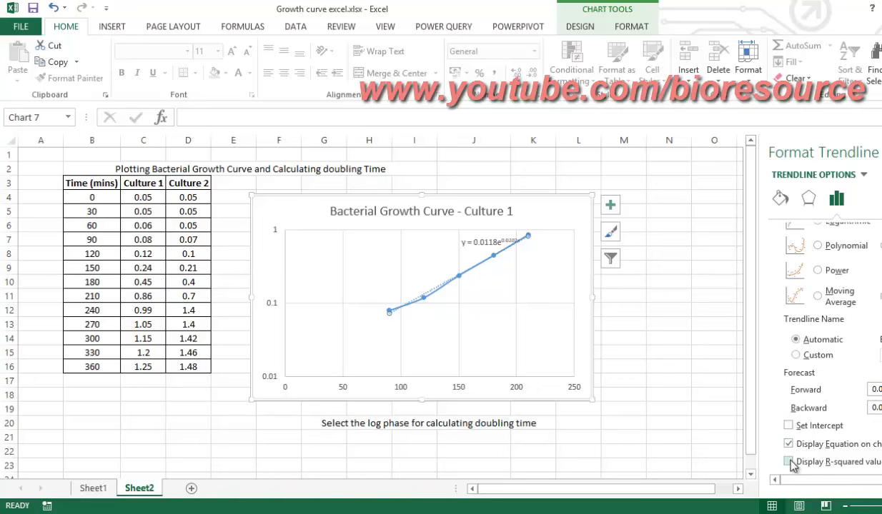
left_click(789, 462)
Step: Move the trendline equation label into the empty area below the curve and enlarge its font to 18 pt
left_click(480, 247)
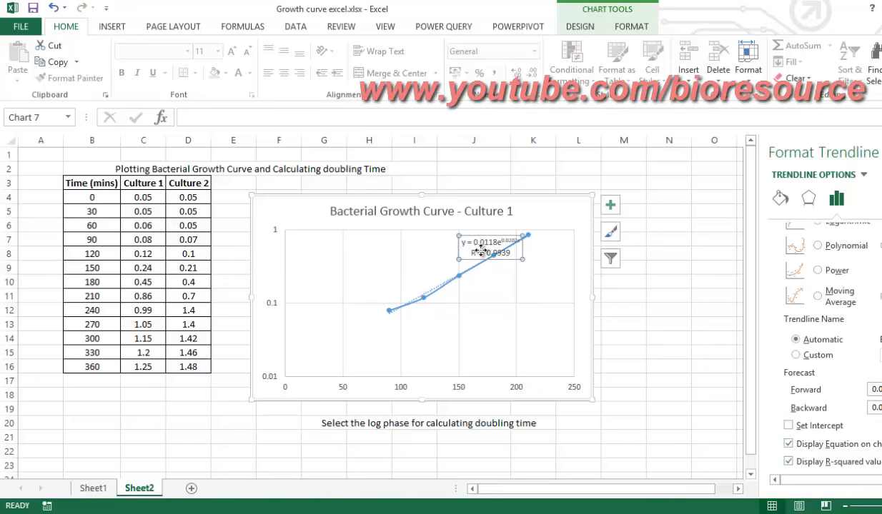
left_click_drag(480, 247, 527, 295)
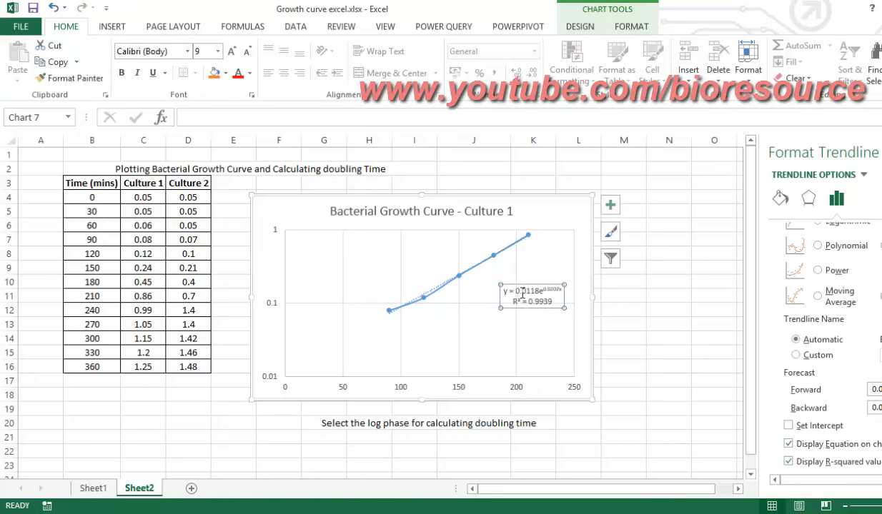
left_click(230, 52)
left_click(230, 52)
left_click(231, 52)
left_click(231, 52)
left_click(231, 53)
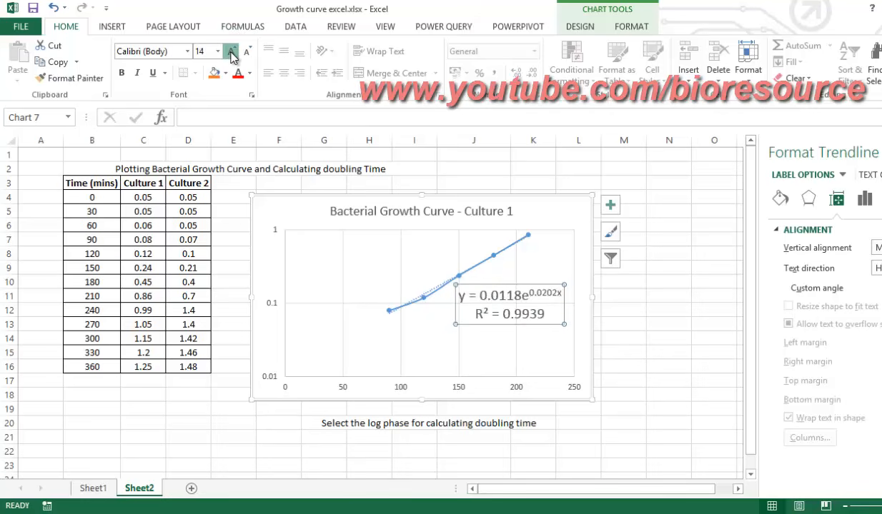
left_click(231, 53)
left_click(231, 52)
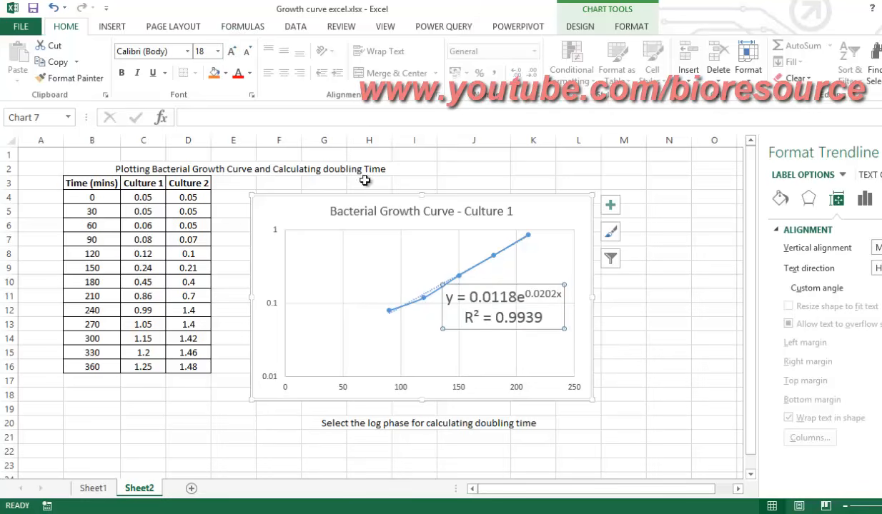
Step: Remove the vertical and horizontal major gridlines from the chart
left_click(341, 250)
left_click(340, 246)
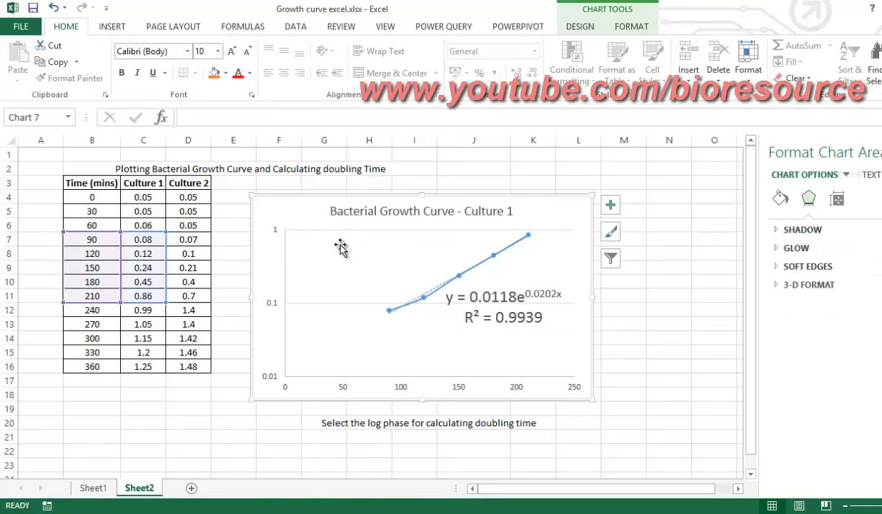
left_click(326, 308)
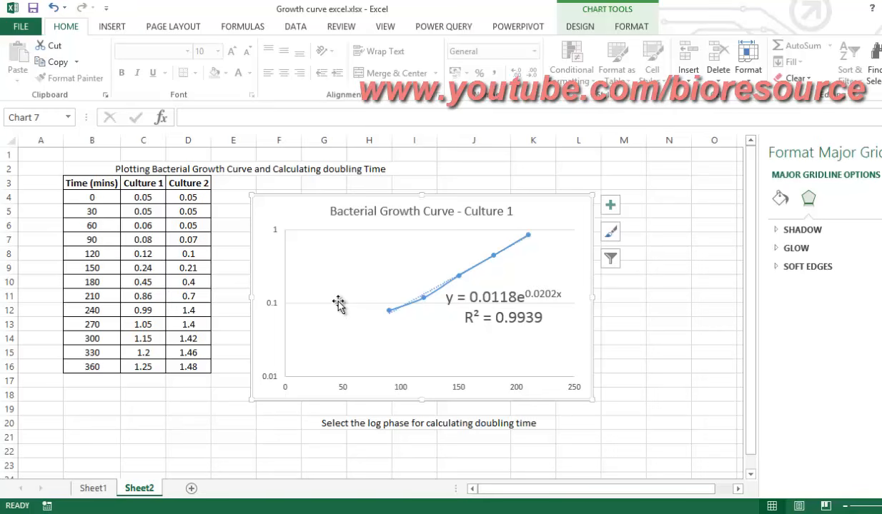
left_click(336, 299)
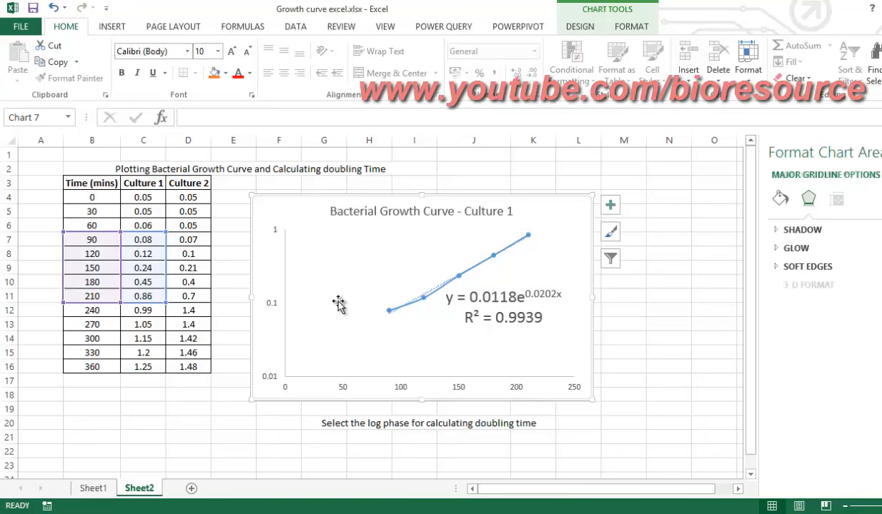
Step: Make the entire chart title bold
left_click(367, 211)
double_click(368, 211)
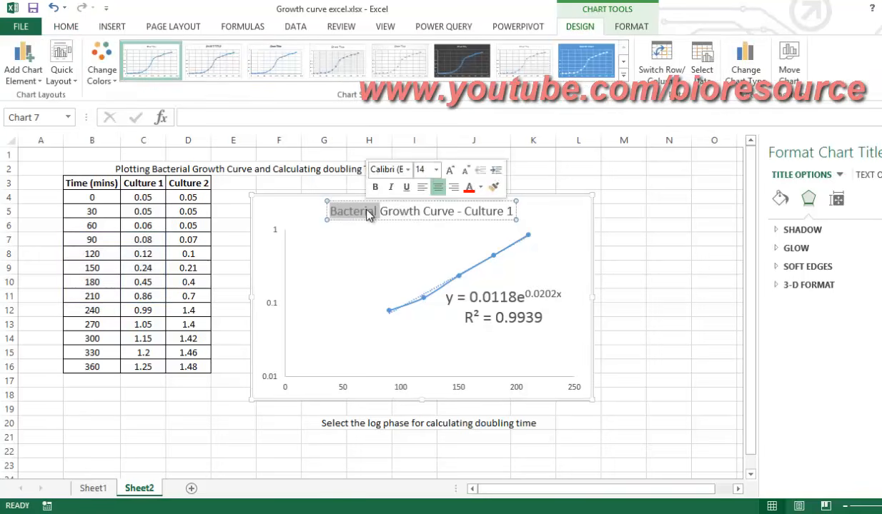
key("ctrl+a")
key("ctrl+b")
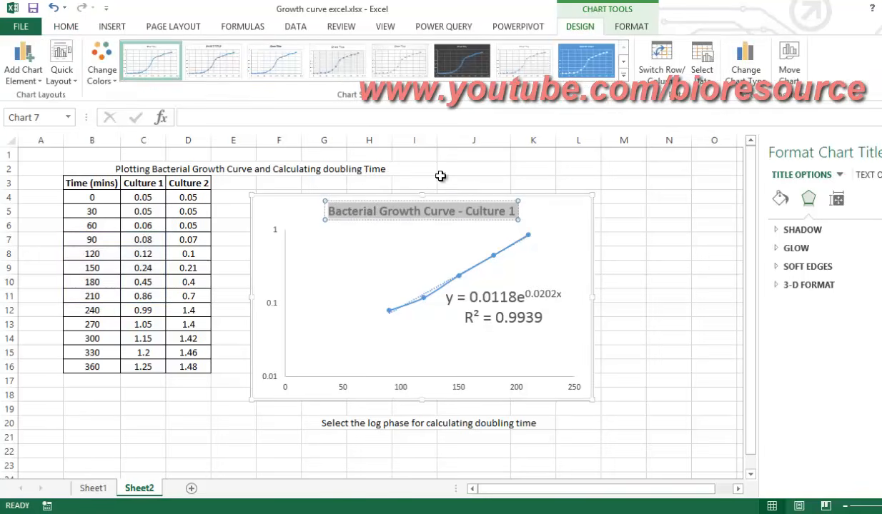
left_click(554, 208)
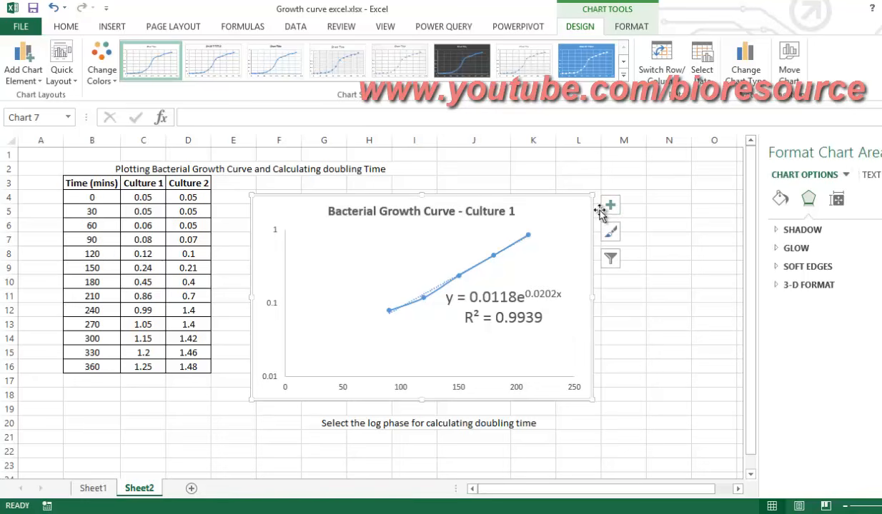
Step: Add axis titles to the chart and label the horizontal axis "Time (mins)" in bold
left_click(609, 205)
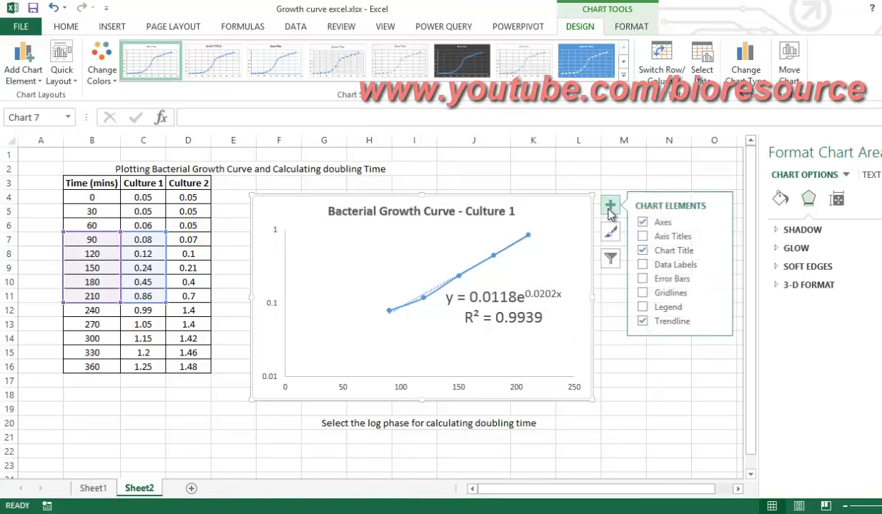
left_click(645, 237)
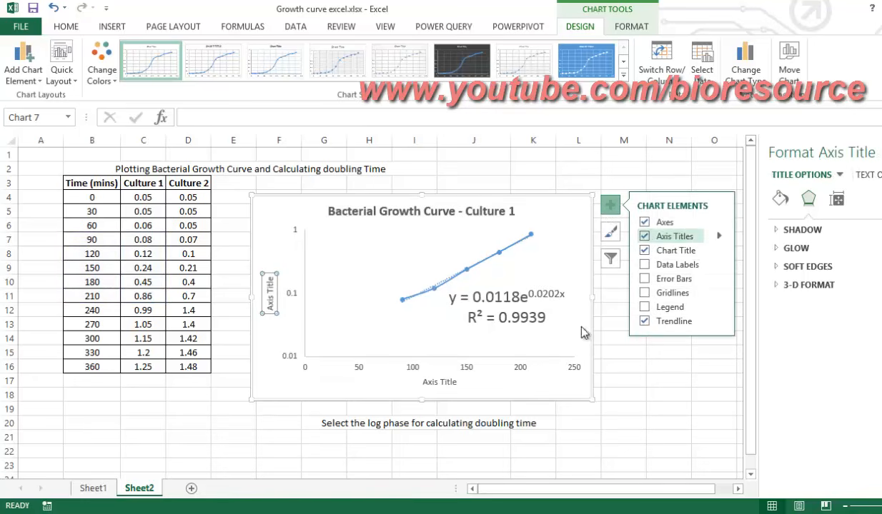
left_click(445, 383)
triple_click(445, 383)
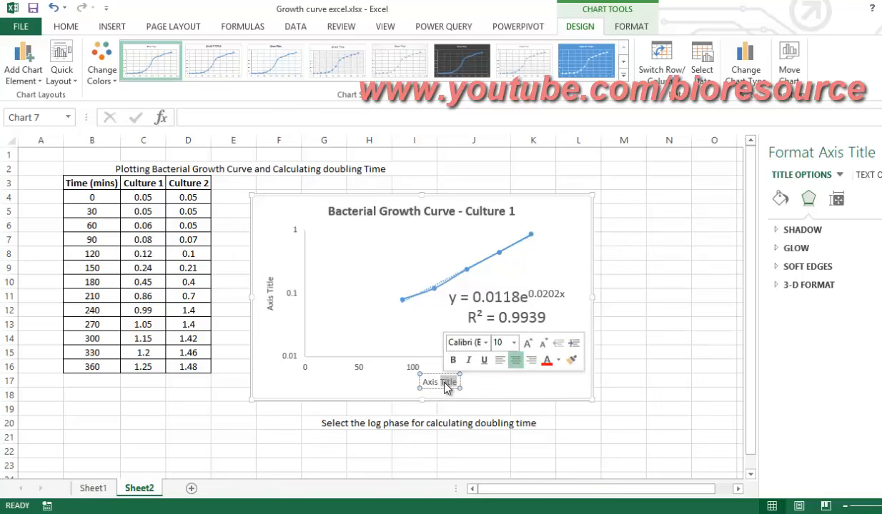
key("Delete")
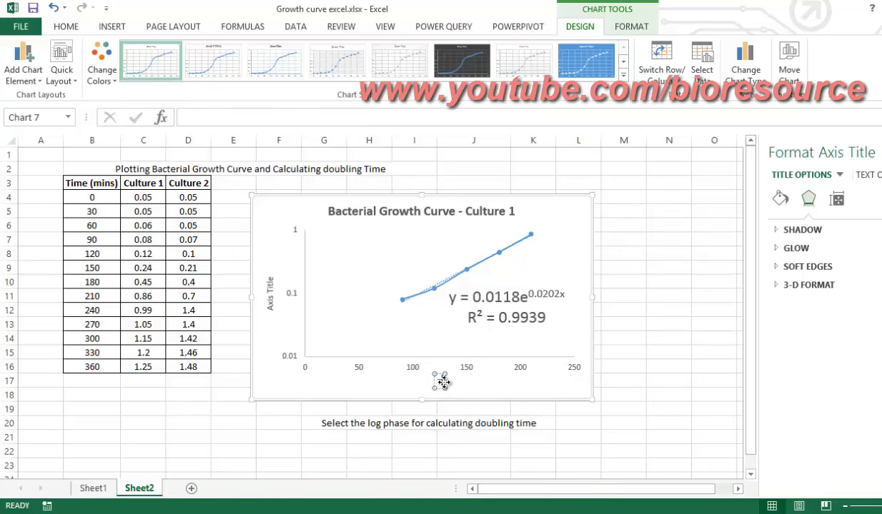
type("Time")
type("(mins")
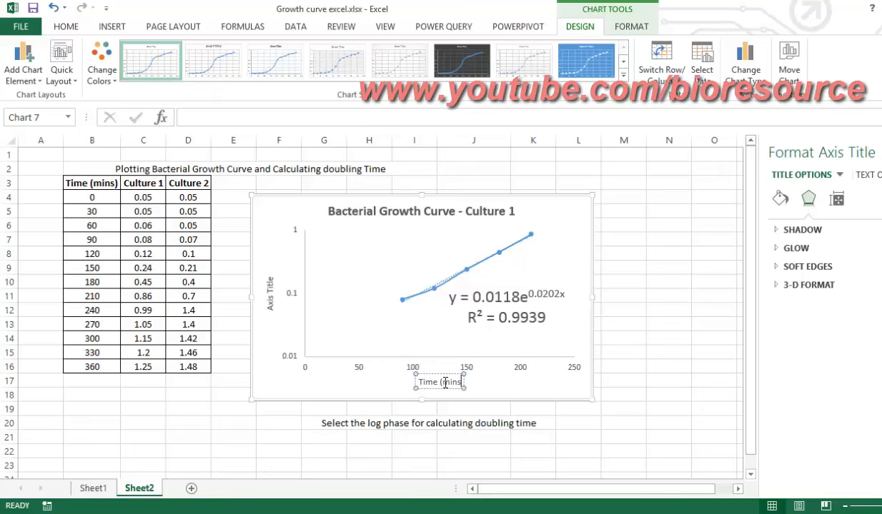
type(")")
key("ctrl+a")
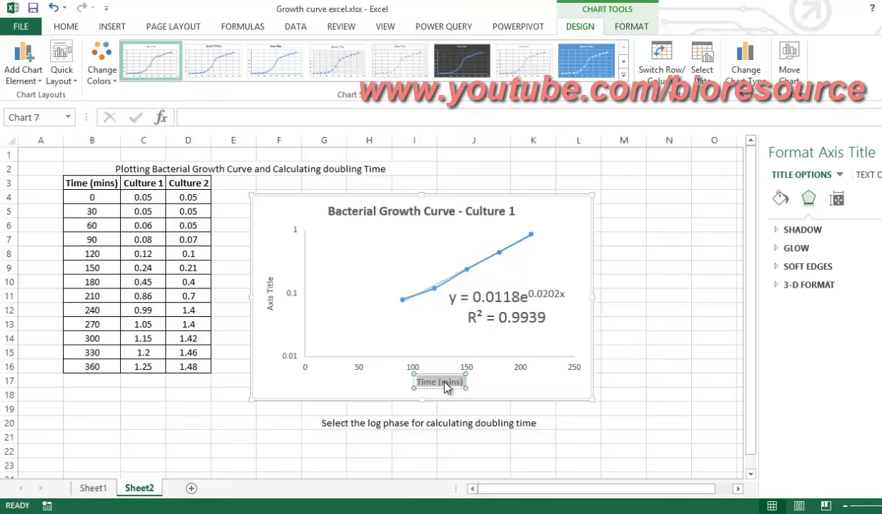
Step: Set the chart's vertical axis title to "OD 600"
left_click(270, 307)
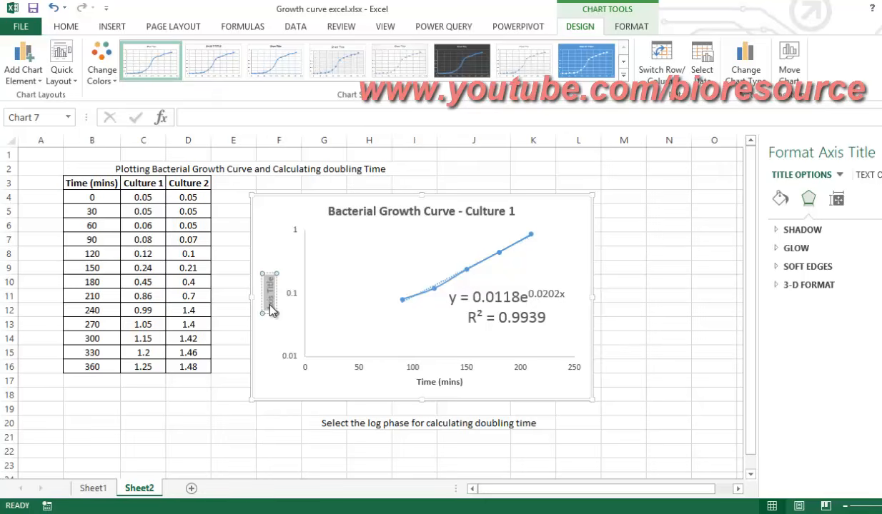
type("OD 60")
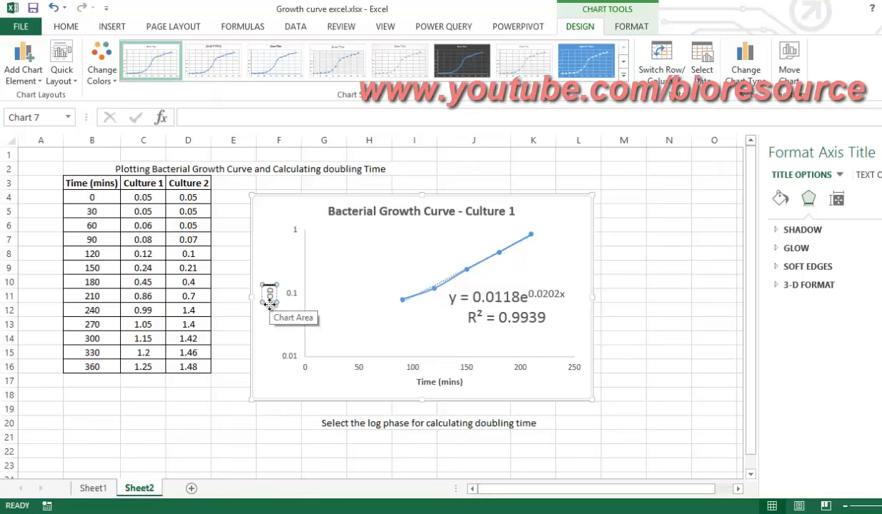
type("0")
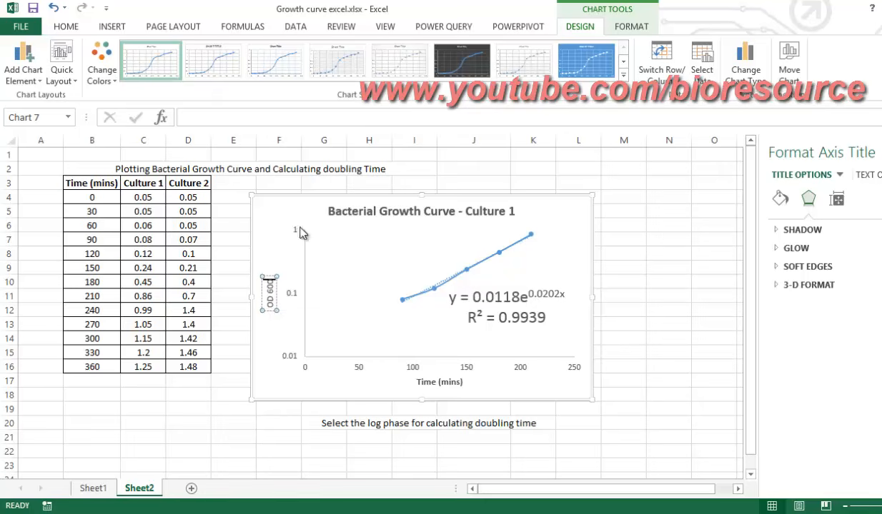
left_click(276, 228)
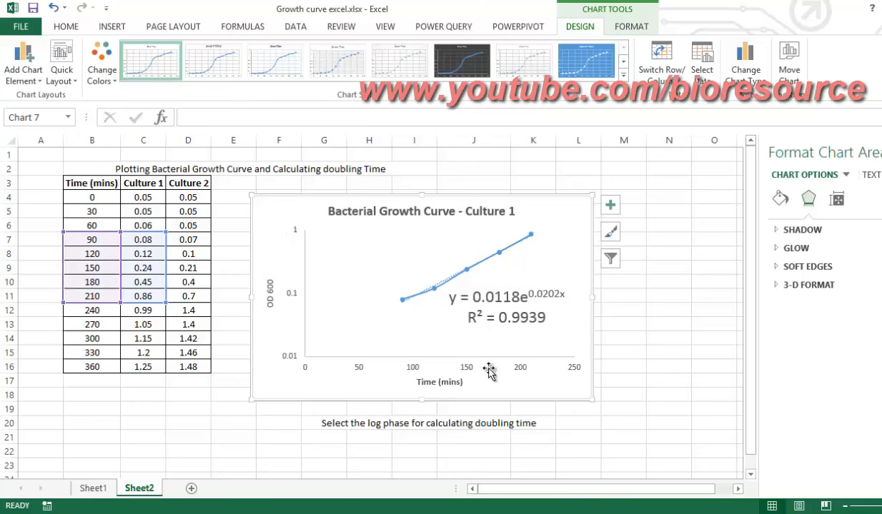
Step: Enter the general exponential equation "Y=AeBx" as text in cell H22, below the chart
left_click(379, 452)
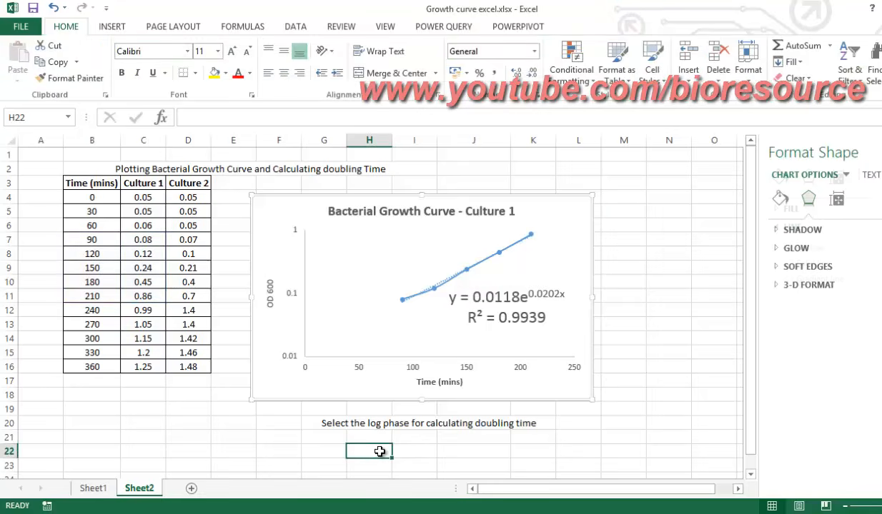
type("Y=AeBx")
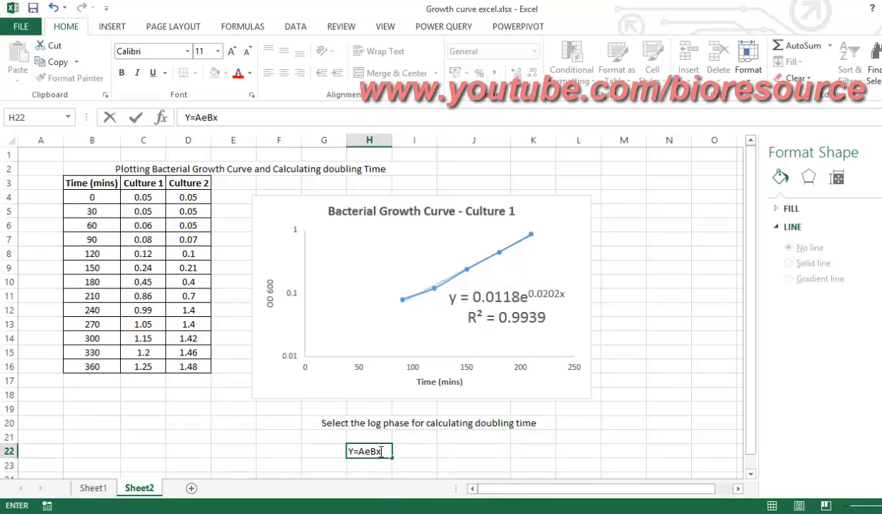
key("shift+Left")
key("shift+Left")
key("Right")
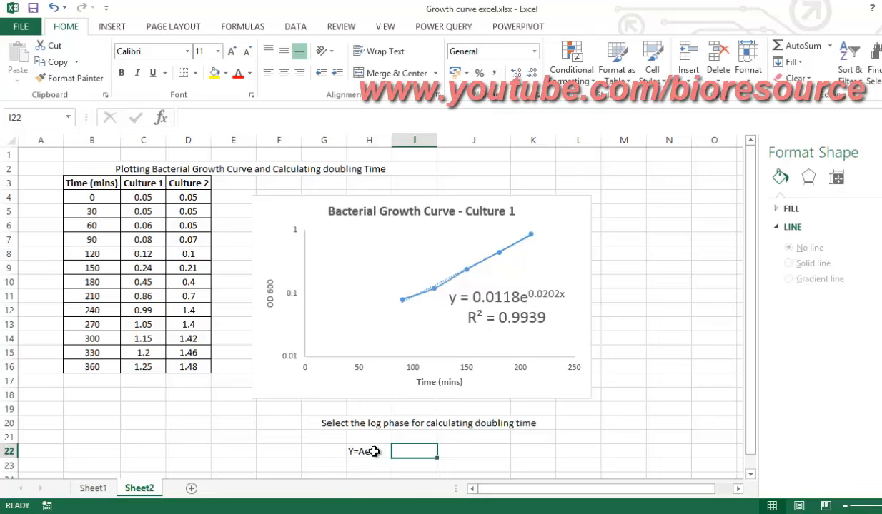
Step: Format the "Bx" part of the equation in cell H22 as superscript
left_click(373, 451)
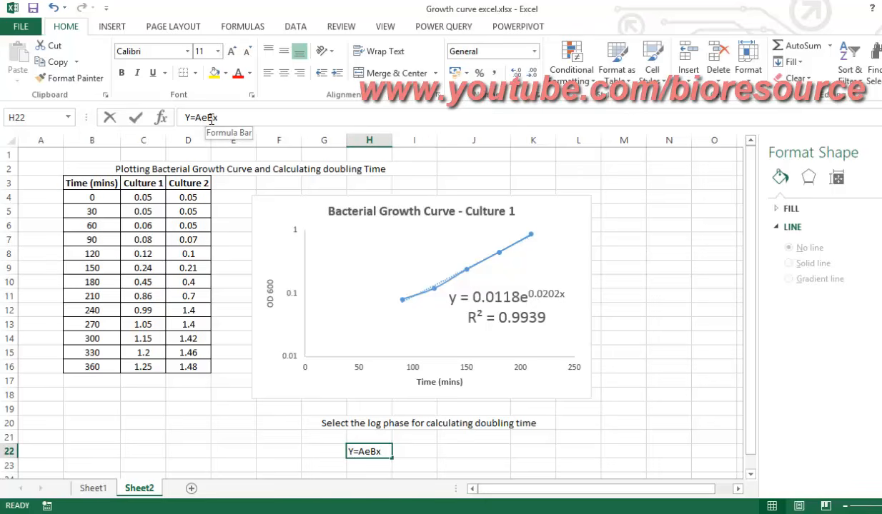
left_click_drag(207, 118, 221, 118)
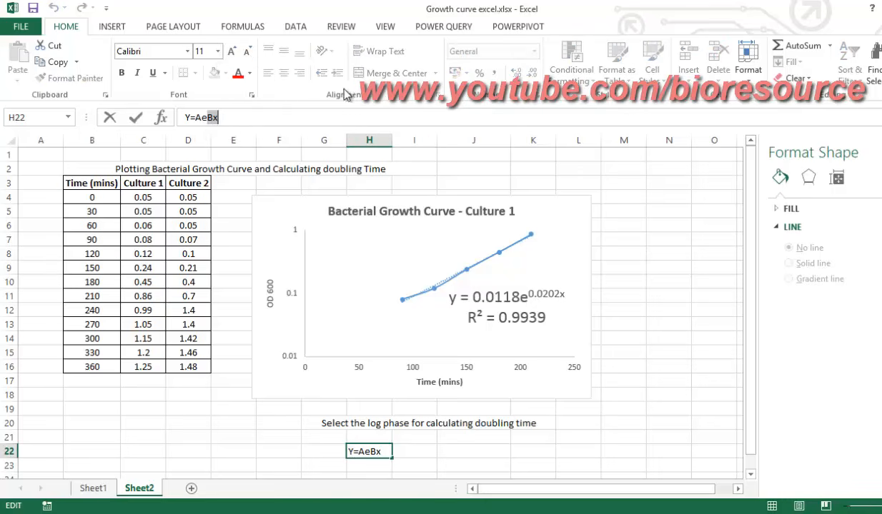
left_click(253, 95)
left_click(536, 275)
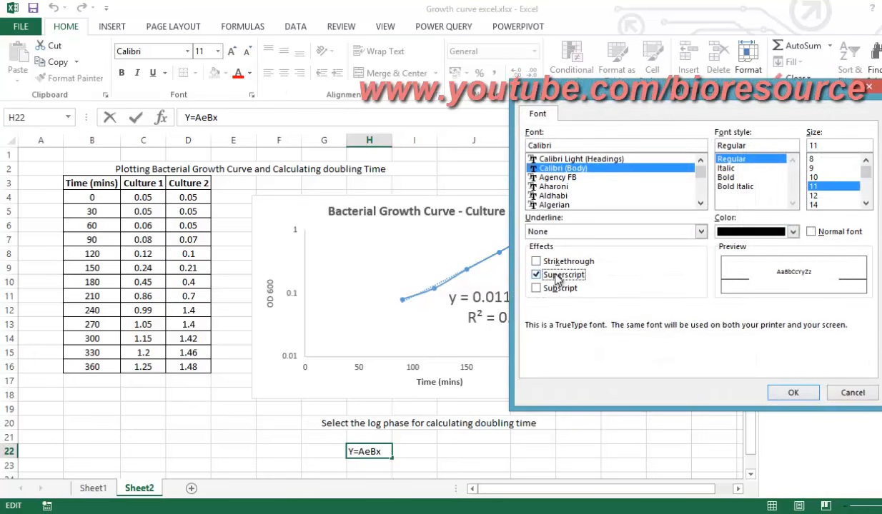
left_click(792, 393)
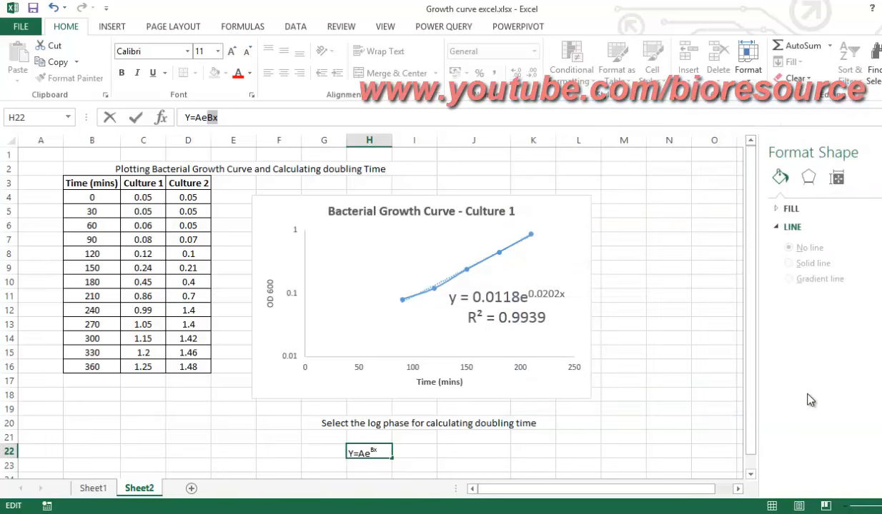
left_click(419, 455)
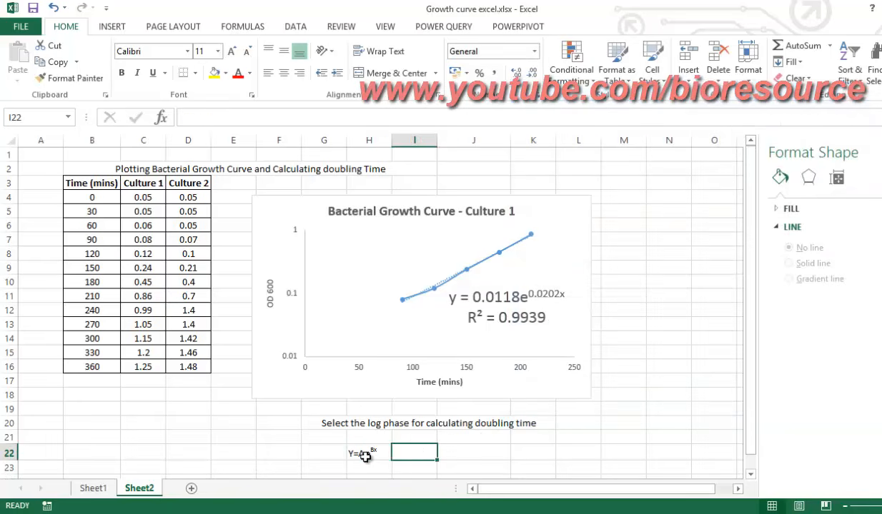
Step: Make the exponential equation in cell H22 bold
left_click(365, 456)
key("ctrl+b")
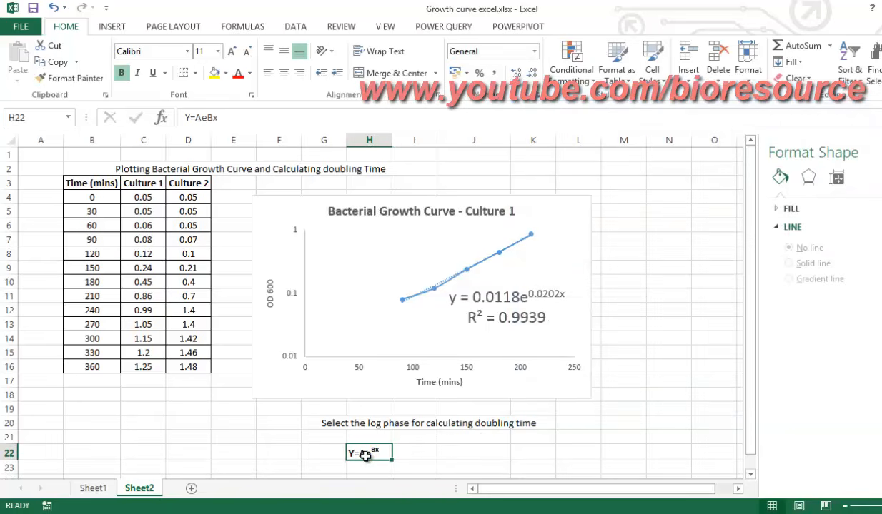
left_click(423, 466)
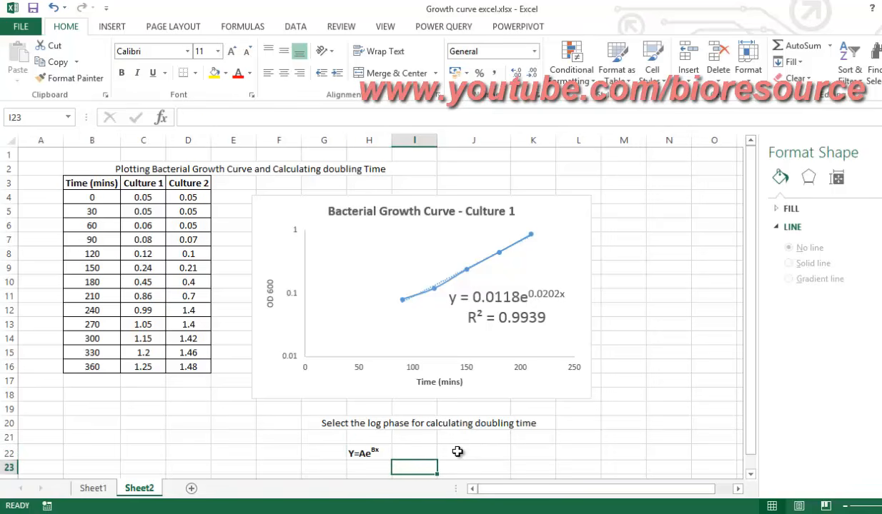
Step: Enter the text "Doubling Time (Td) = Ln(2)/B" in cell J22
left_click(457, 452)
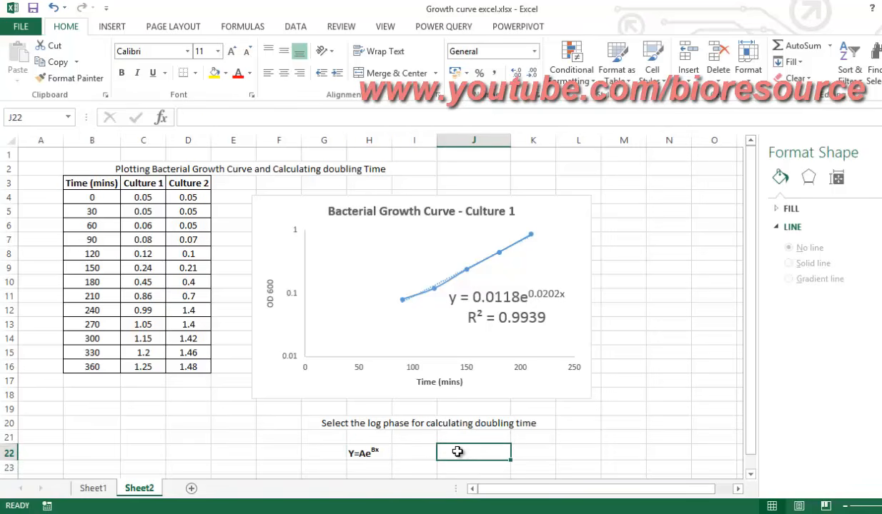
type("Doub")
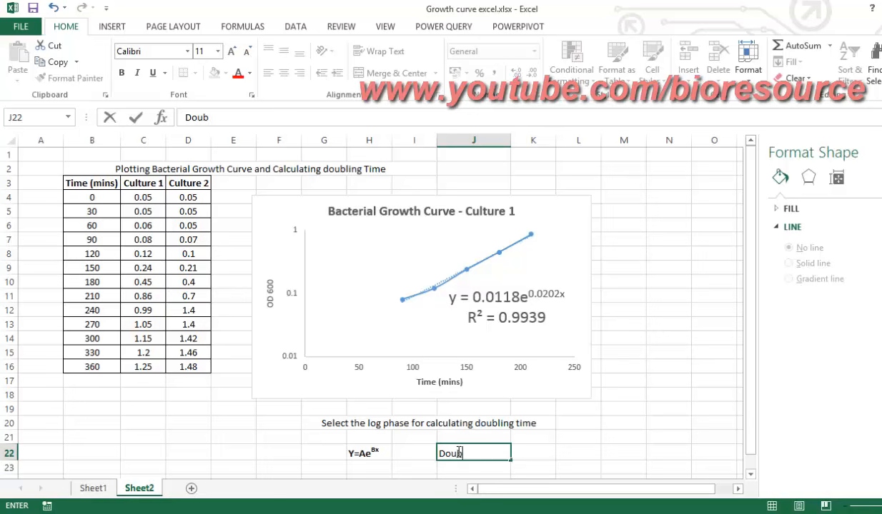
type("ling Time (")
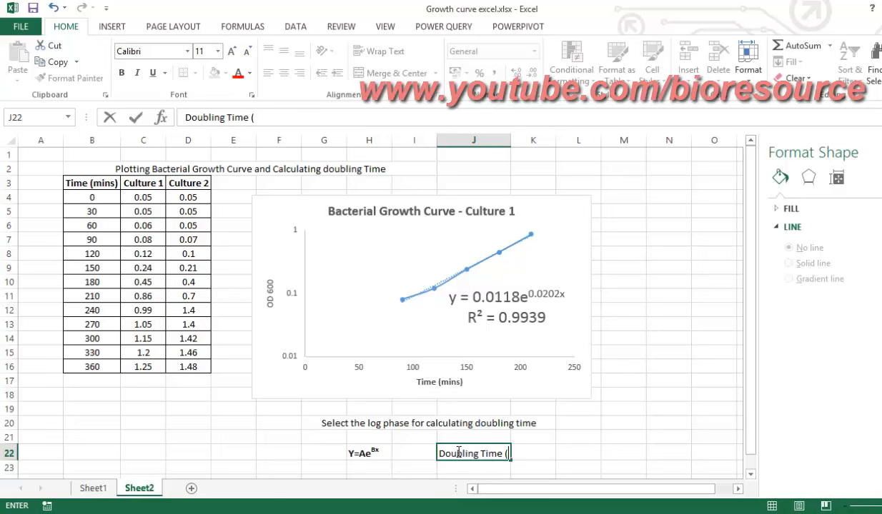
type("Td) = Ln(2)/")
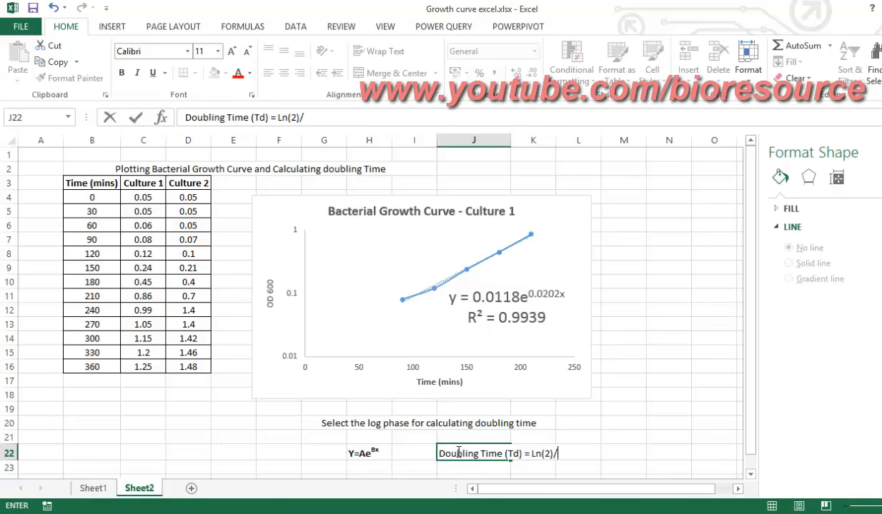
type("B")
key("Return")
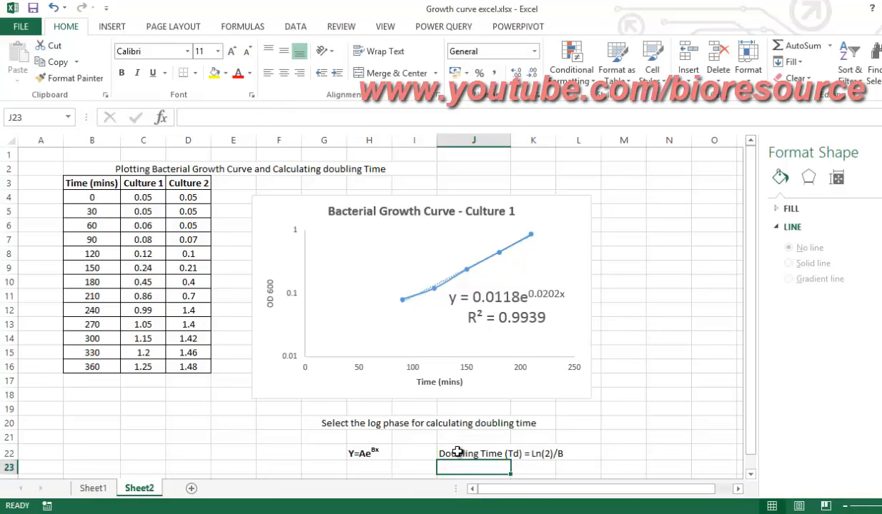
Step: Make the doubling time formula text in cell J22 bold
left_click(457, 453)
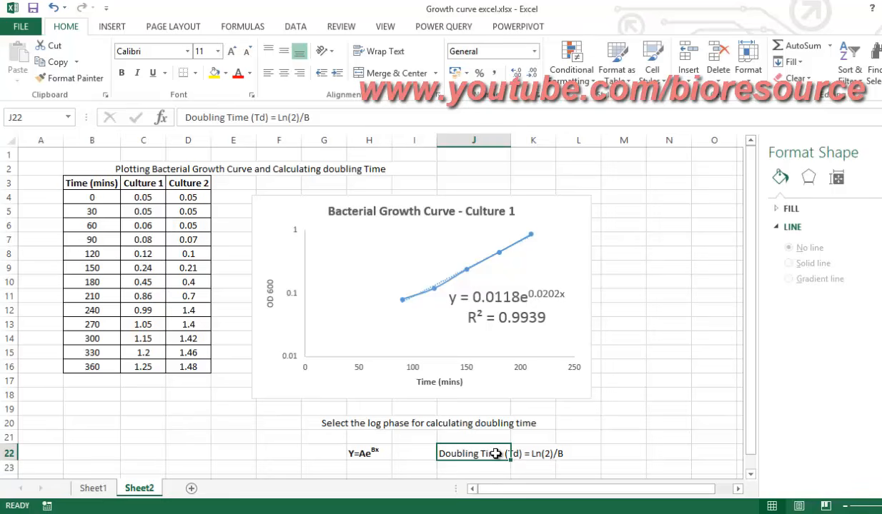
key("ctrl+b")
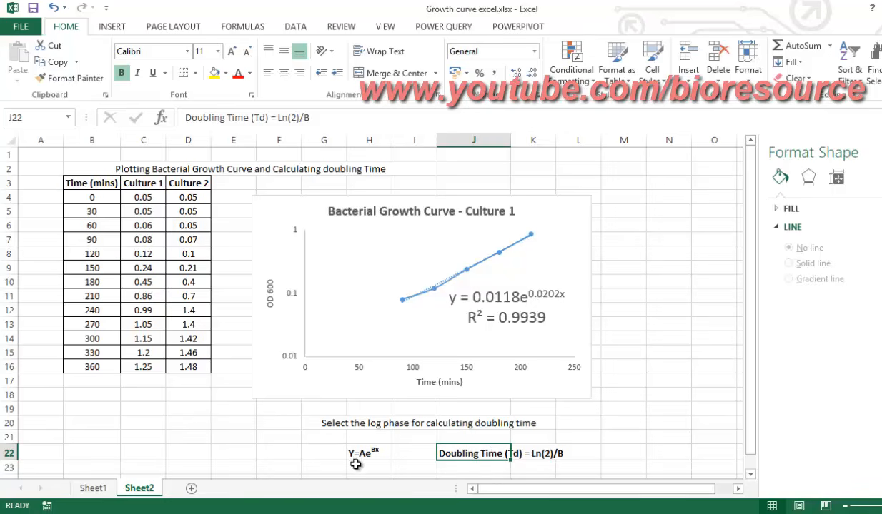
left_click(408, 465)
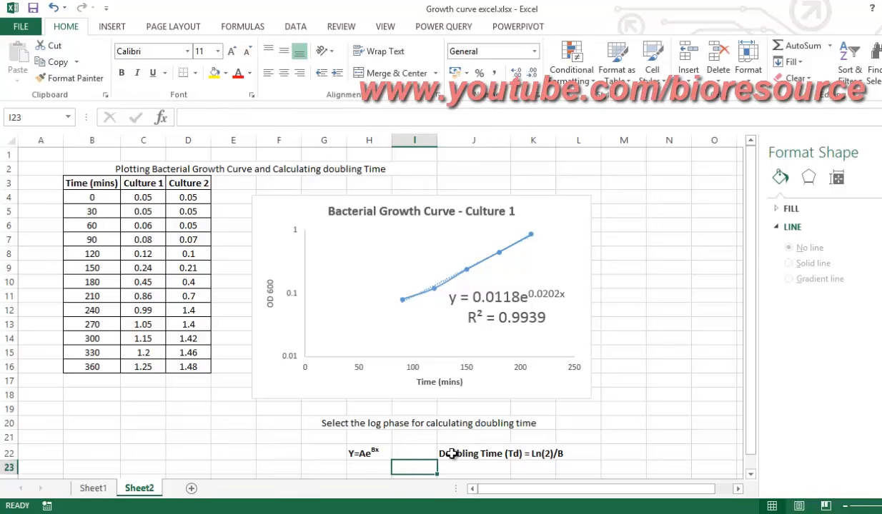
Step: Label cell L20 "B" and enter the trendline equation's exponent coefficient, 0.0202, in cell M20
left_click(583, 420)
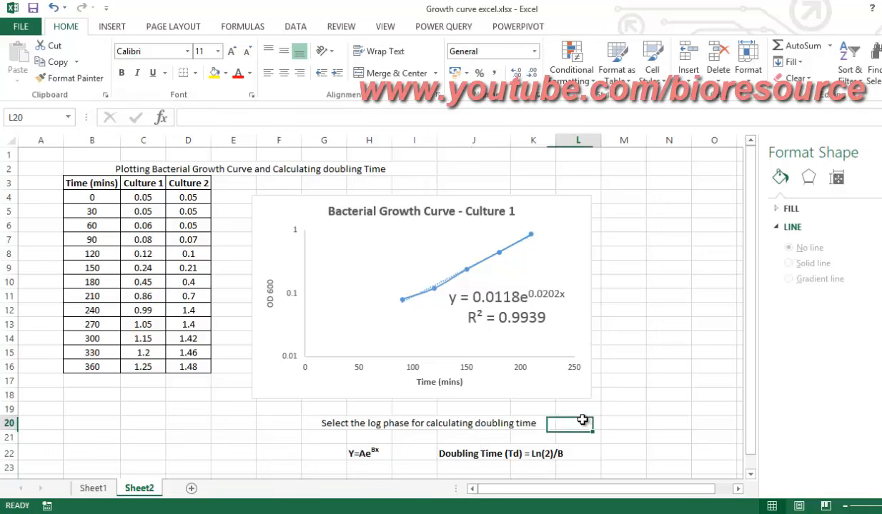
type("B")
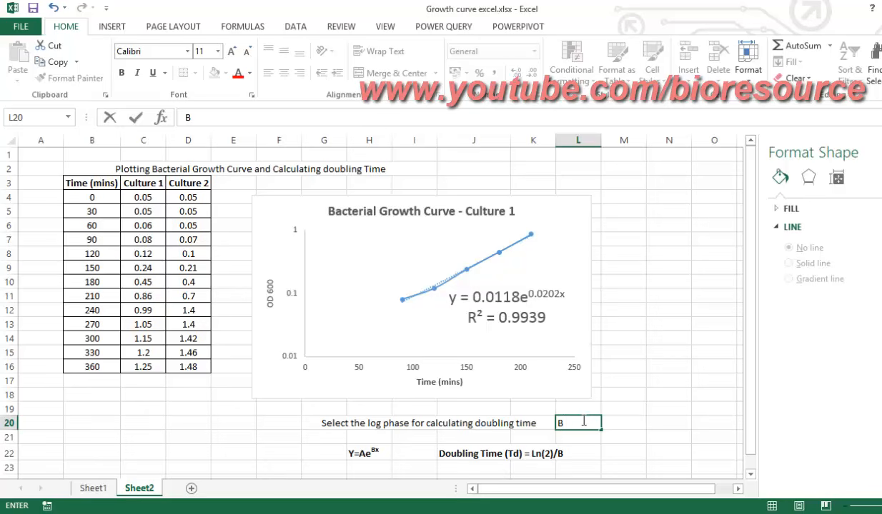
left_click(611, 422)
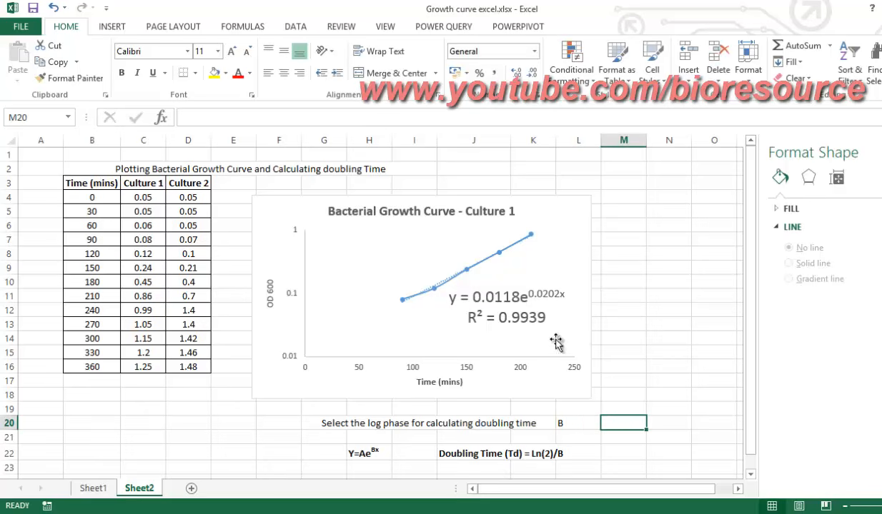
left_click(528, 298)
left_click_drag(528, 294, 561, 295)
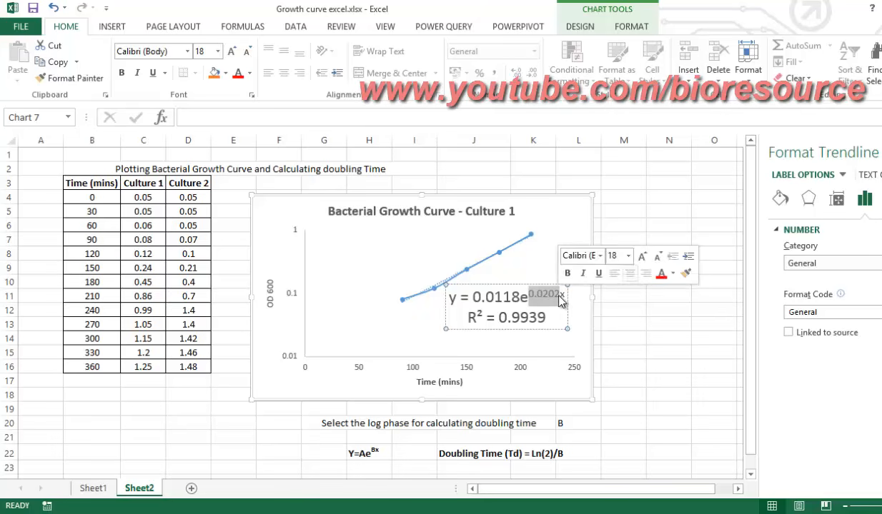
left_click(605, 420)
type("0")
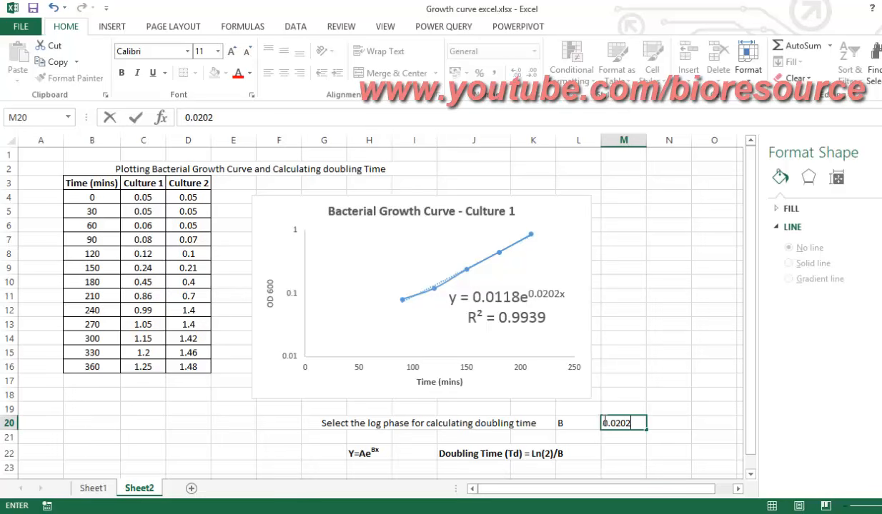
type(".0202")
key("Return")
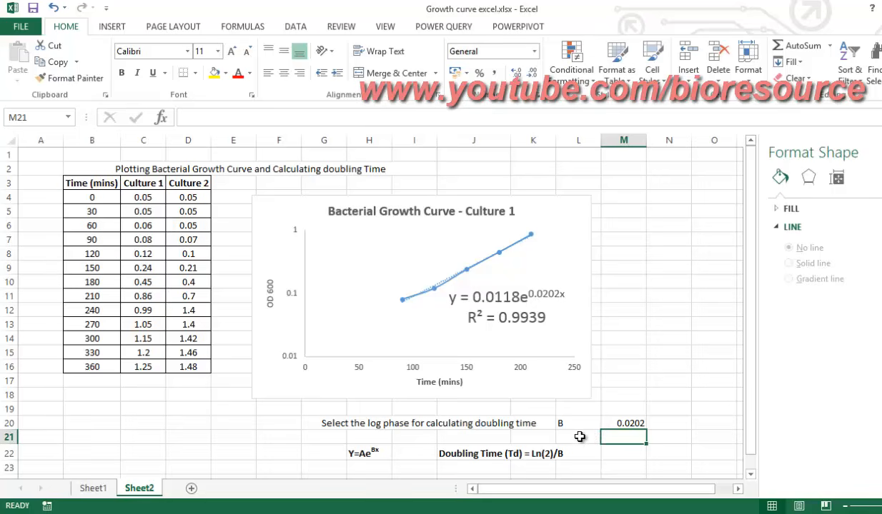
Step: Label cell L21 "Td" and calculate the doubling time in cell M21 with the formula =ln(2)/M20
left_click(580, 437)
type("Td")
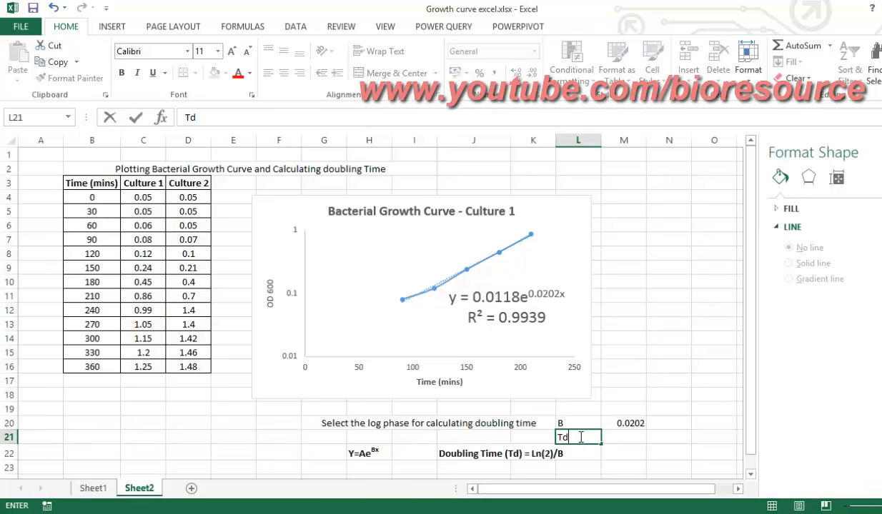
key("Tab")
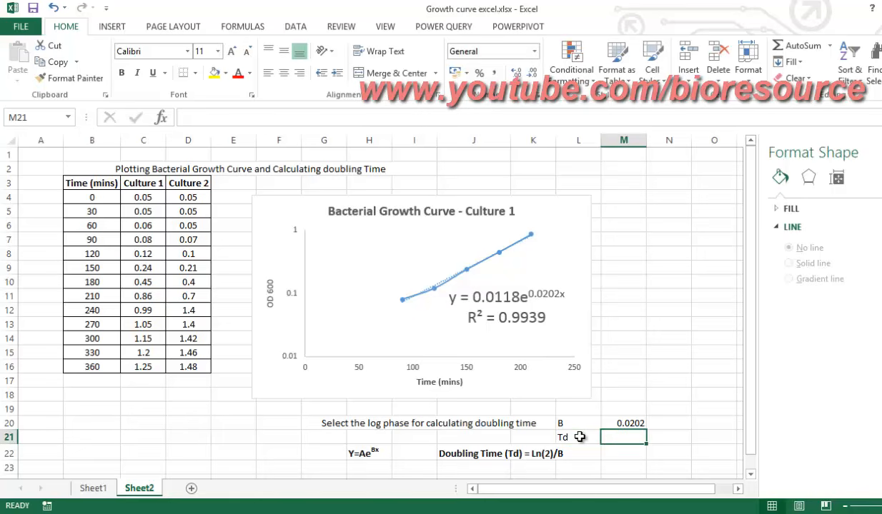
type("=")
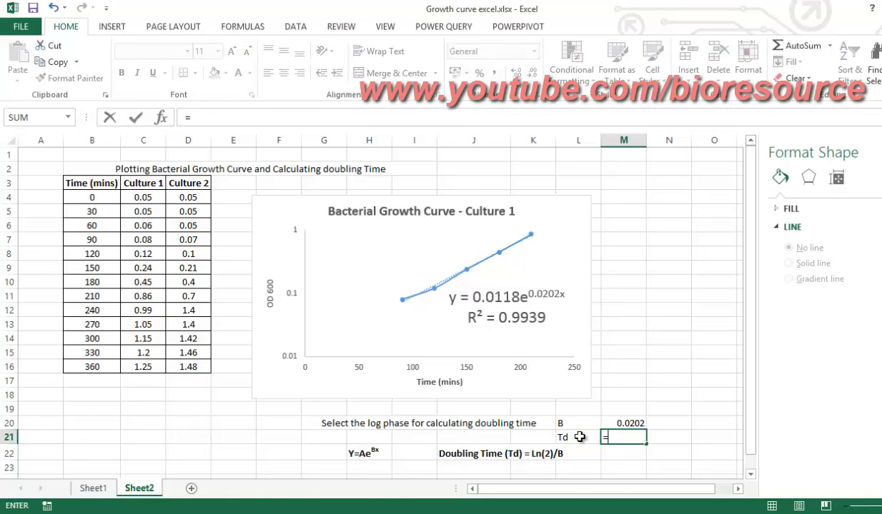
type("ln")
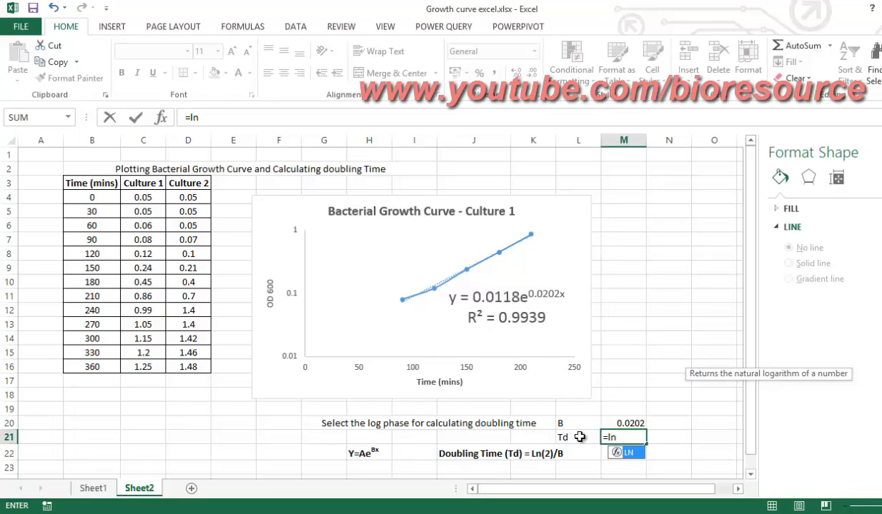
type("(")
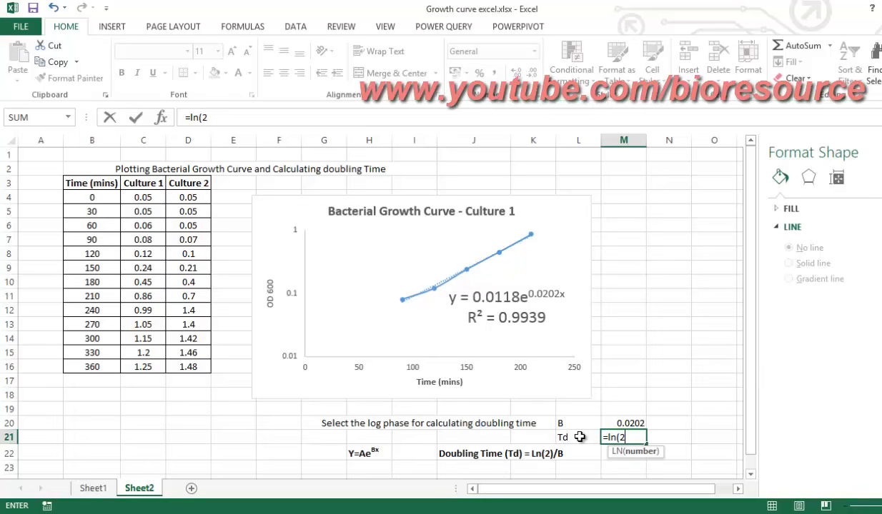
type("2)")
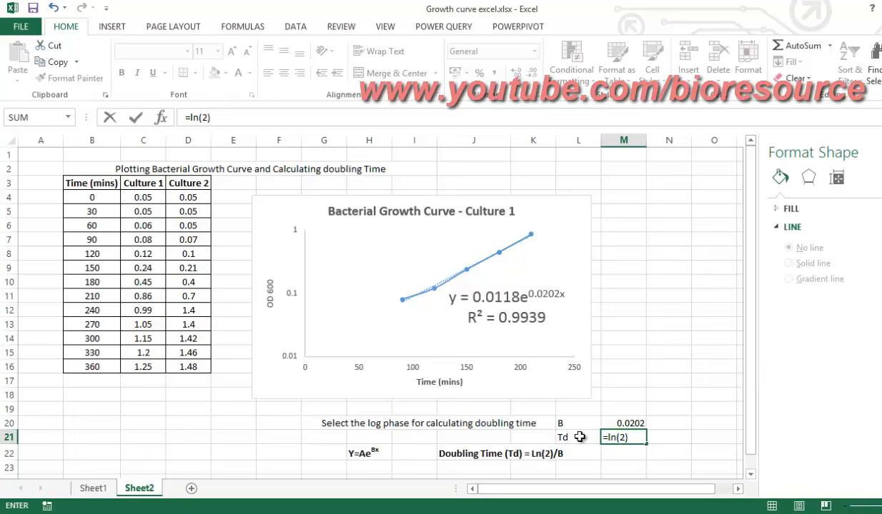
type("/")
left_click(622, 424)
key("Return")
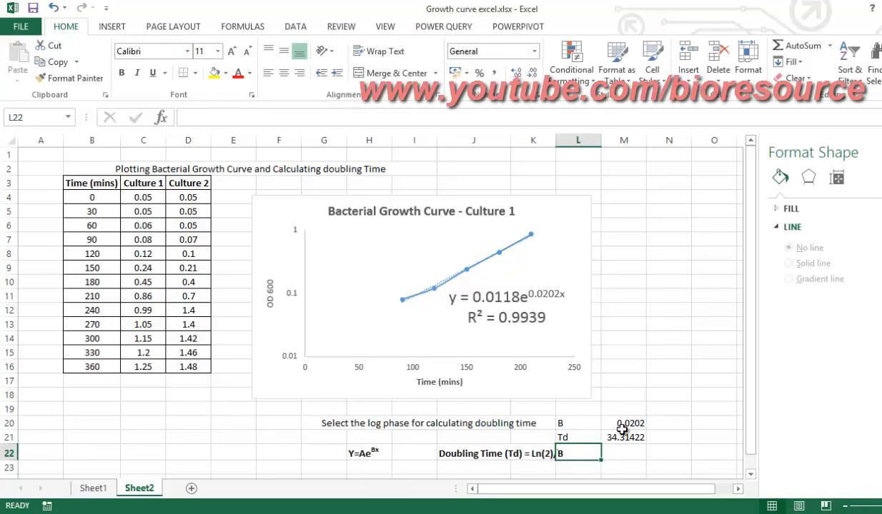
Step: Make the calculated doubling time in cell M21 bold and enter the unit "mins" in cell N21
left_click(623, 438)
key("ctrl+b")
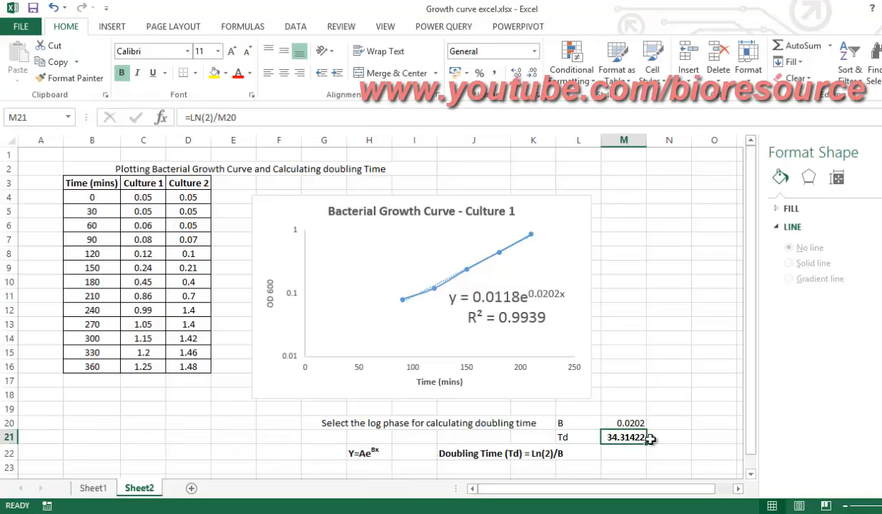
left_click(658, 439)
type("mins")
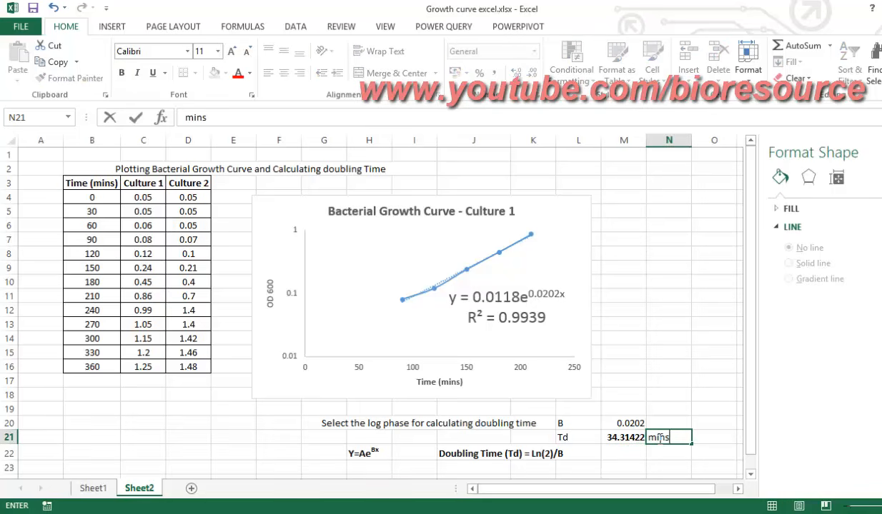
key("Return")
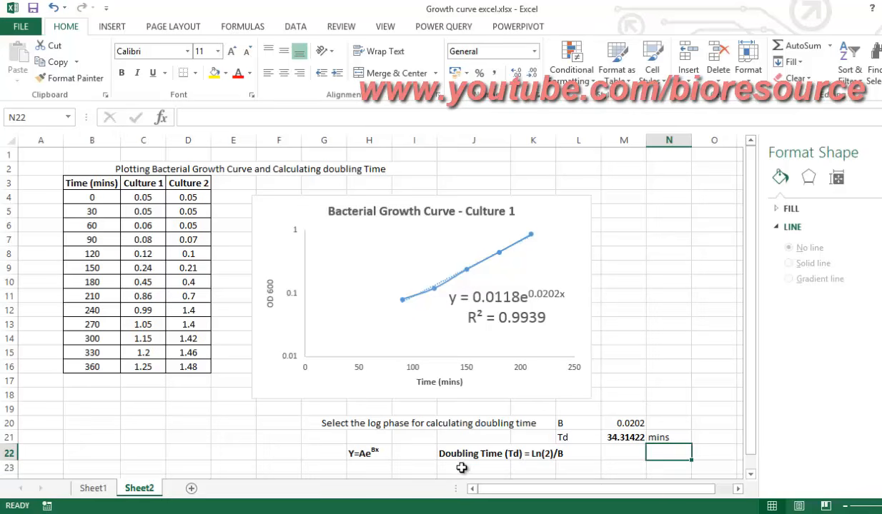
Step: Enter the text "Doubling time of culture 1 is 34.314 mins" in cell J23
left_click(462, 468)
type("Doub")
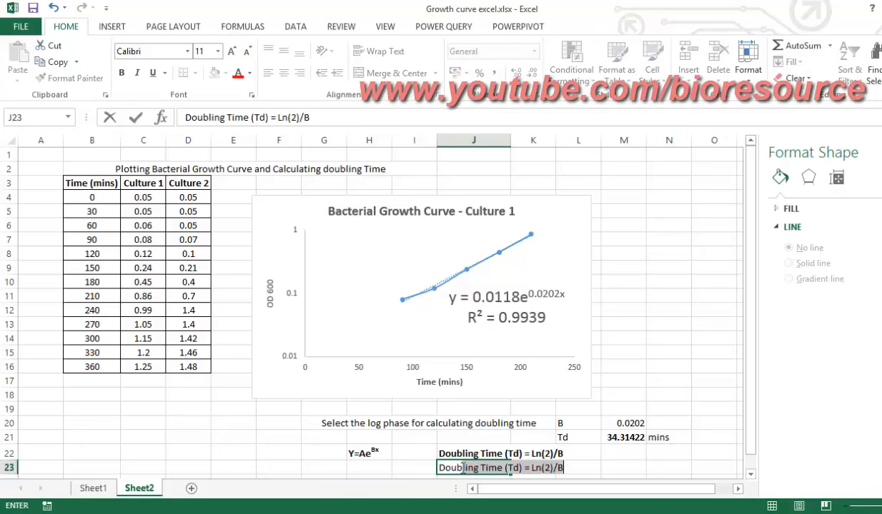
type("ling of")
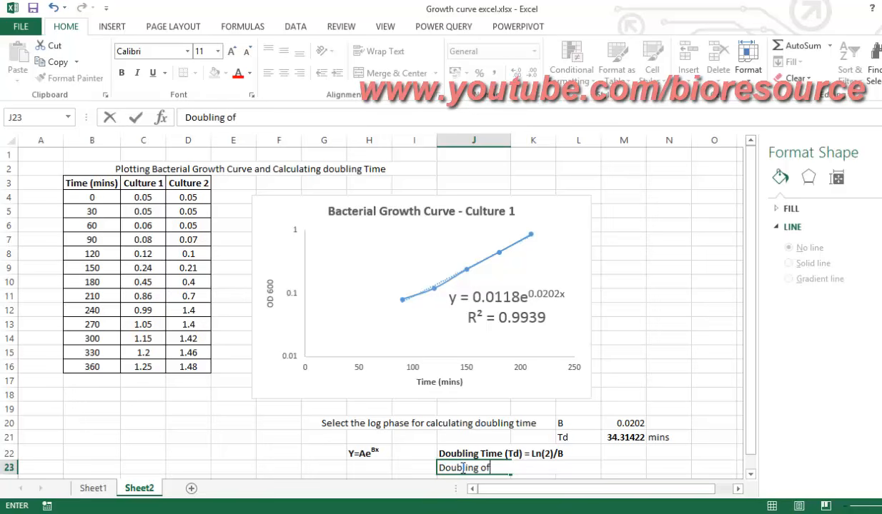
key("BackSpace")
key("BackSpace")
type("time")
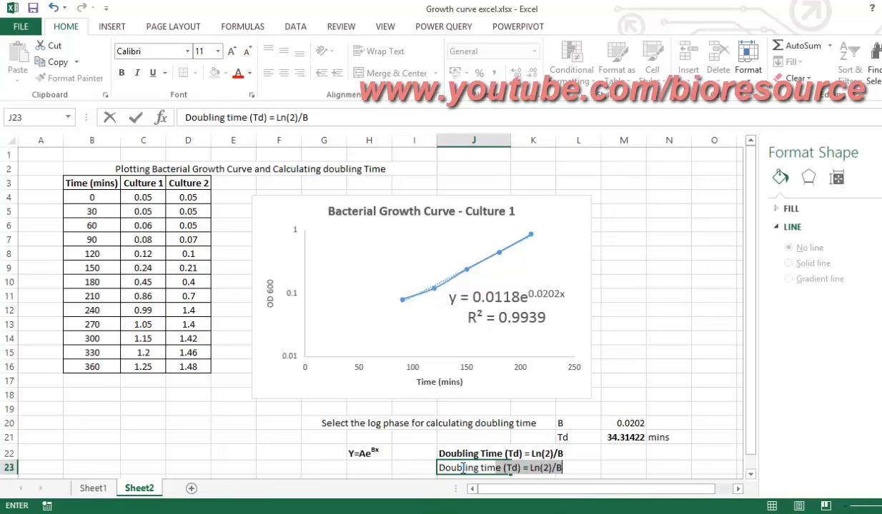
type(" of cul")
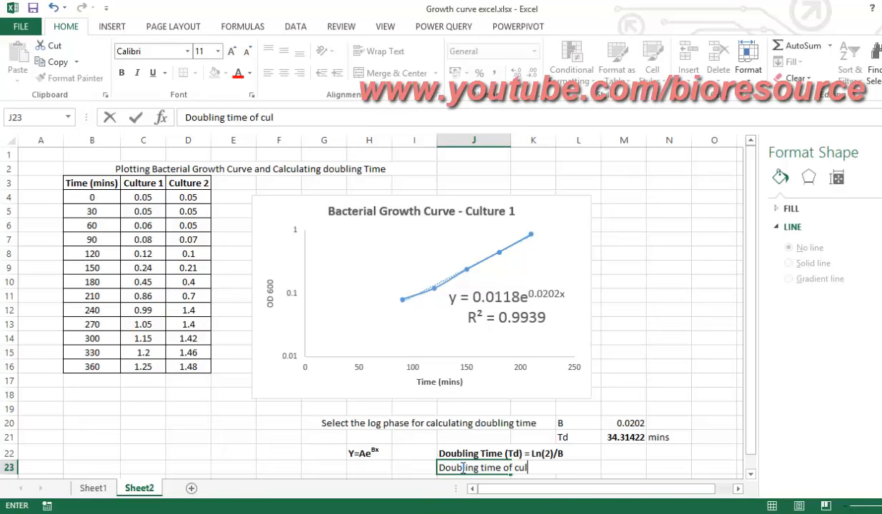
type("ture 1 is 34.31")
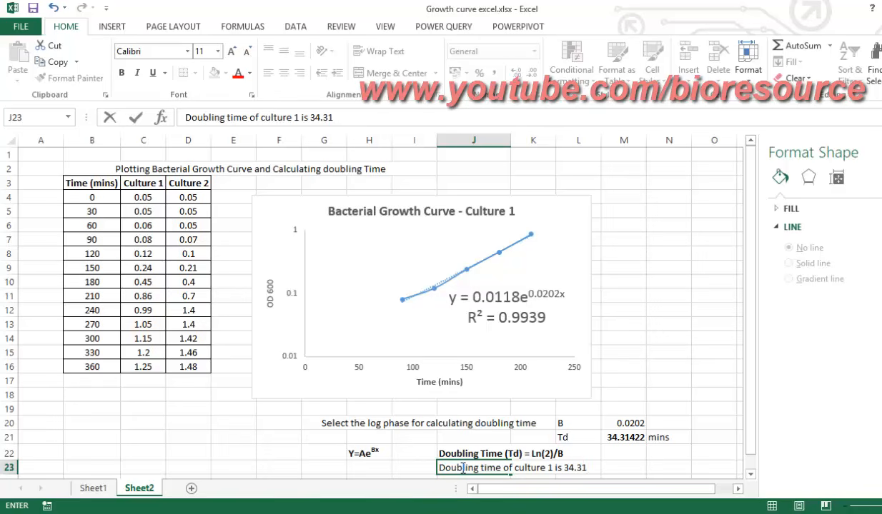
type("4 mins")
key("Return")
Step: Make the Culture 1 doubling time statement in cell J23 bold
key("Up")
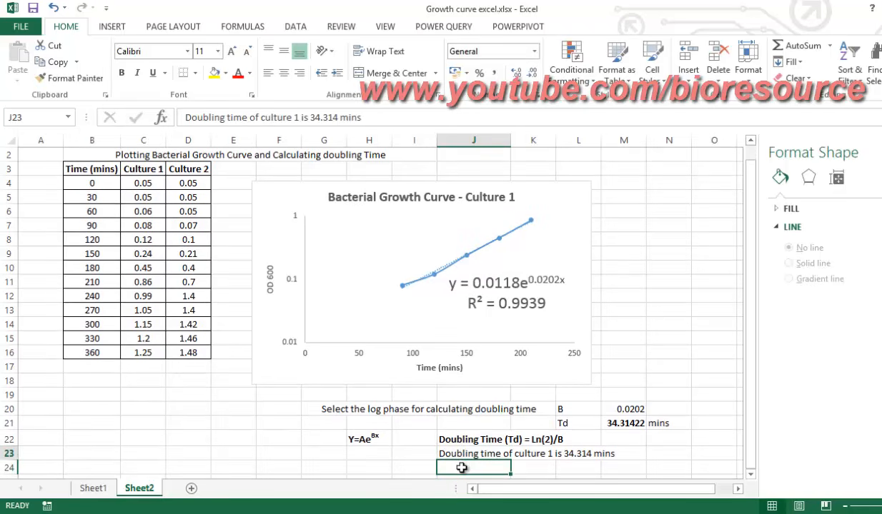
key("ctrl+b")
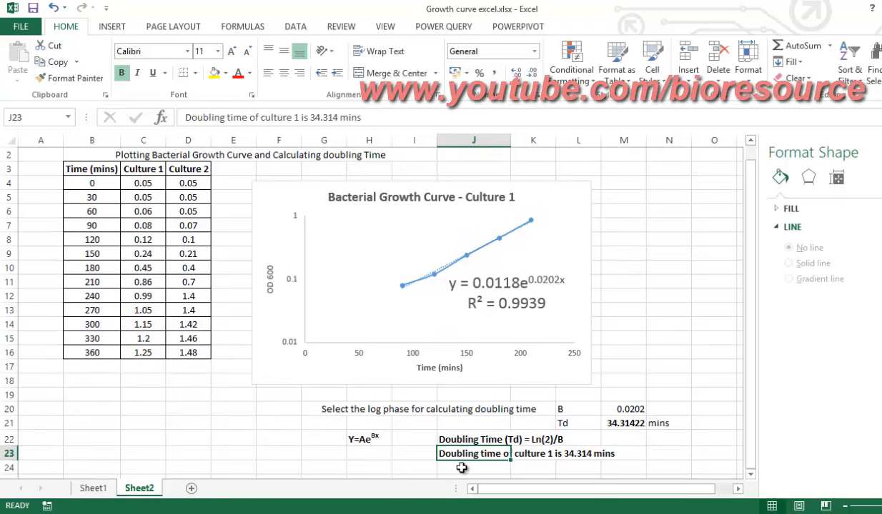
left_click(658, 365)
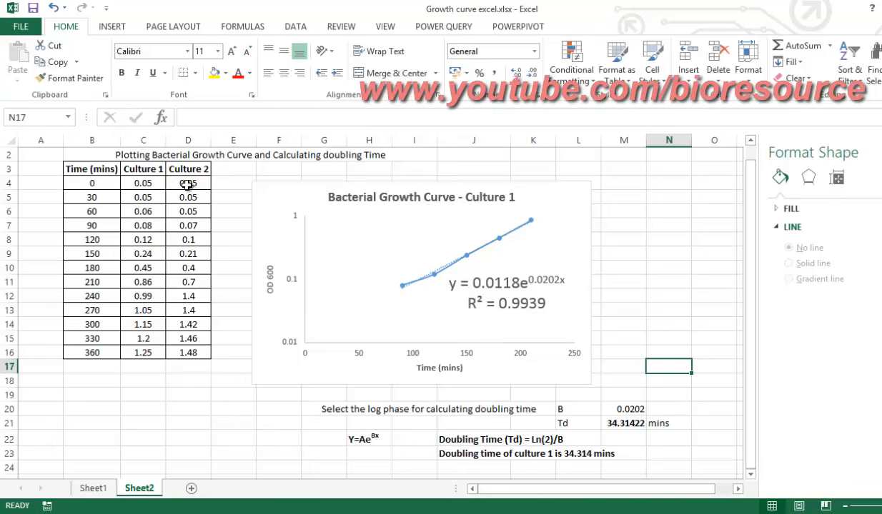
Step: Insert a scatter chart with smooth lines and markers from the Time (mins) and Culture 2 values in B4:B16 and D4:D16
left_click(110, 182)
left_click_drag(110, 182, 107, 352)
left_click_drag(191, 183, 187, 349)
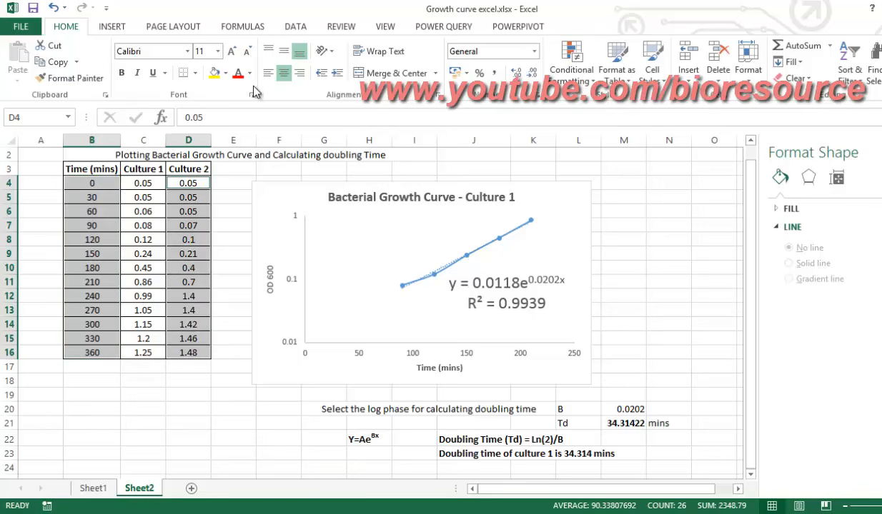
left_click(125, 29)
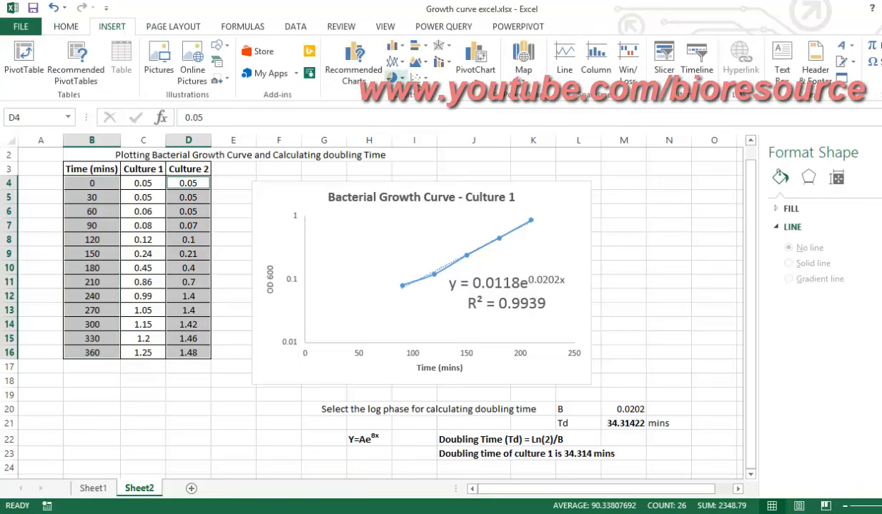
left_click(421, 78)
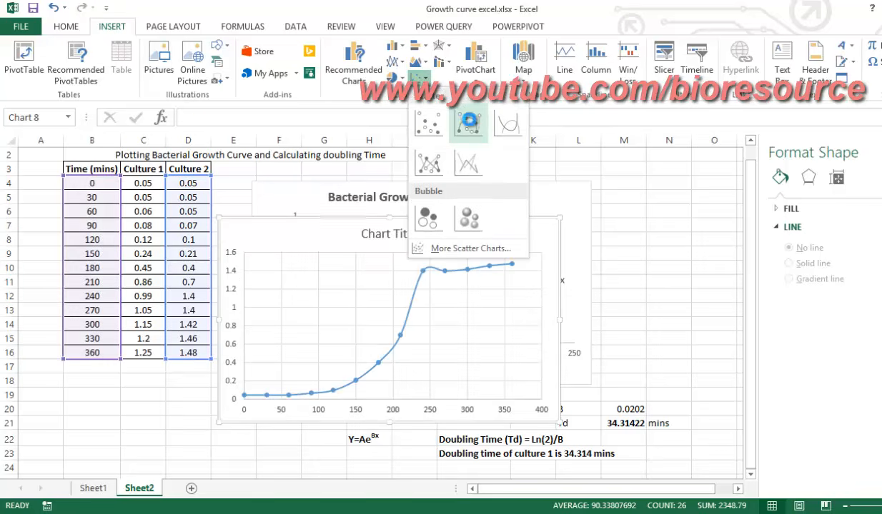
left_click(468, 123)
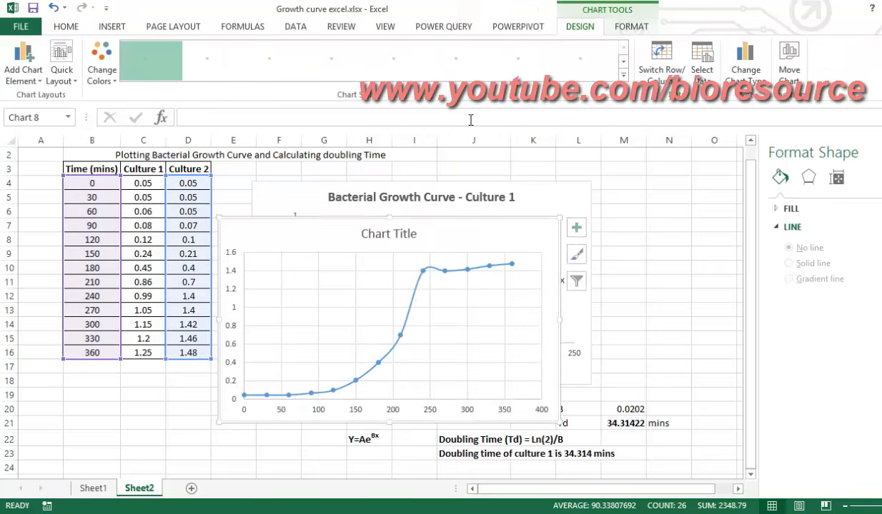
Step: Move the new Culture 2 chart into the empty cells beside the Culture 1 chart, level with its upper edge
left_click(737, 489)
left_click(738, 489)
left_click(737, 488)
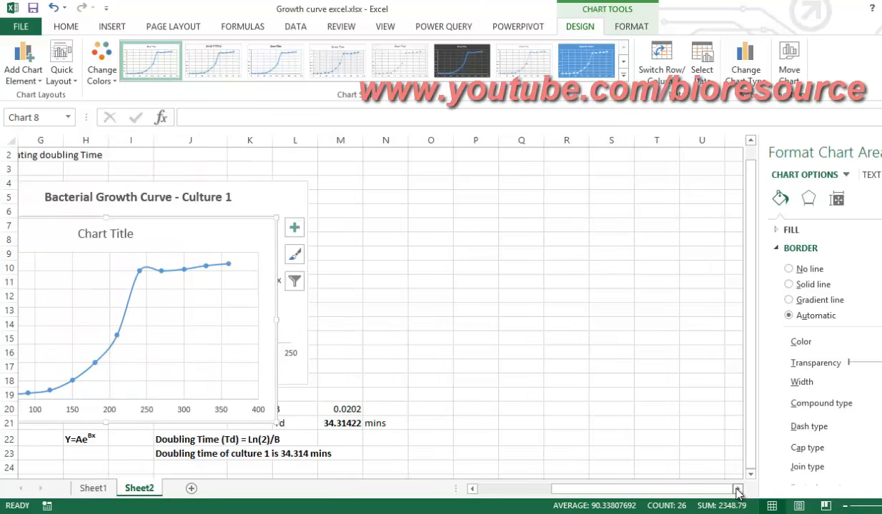
left_click_drag(233, 220, 626, 183)
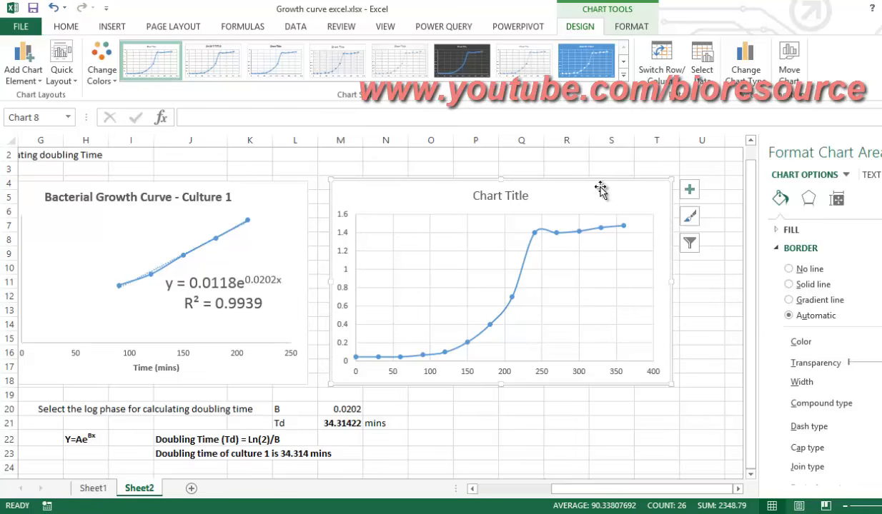
Step: Add axis titles to the Culture 2 chart and set its chart title to "Bacterial Growth Curve - Culture 2"
left_click(691, 189)
left_click(724, 221)
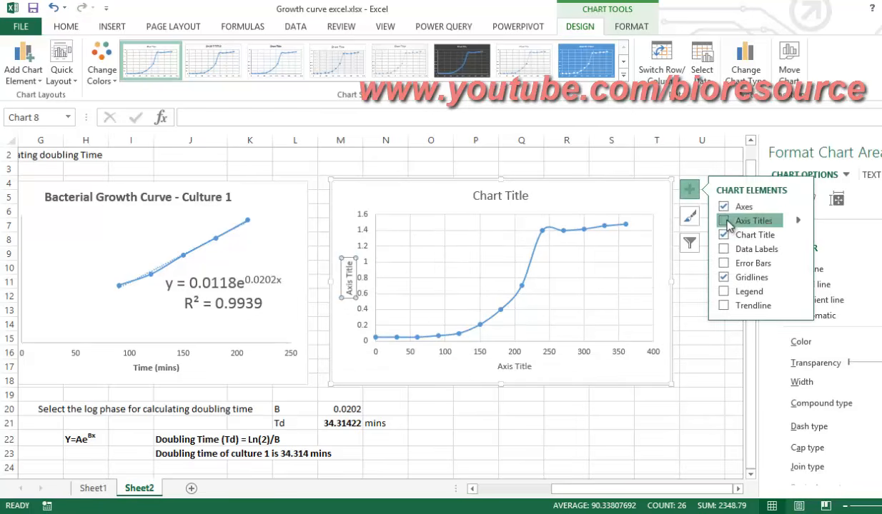
left_click(475, 197)
left_click(474, 196)
triple_click(474, 197)
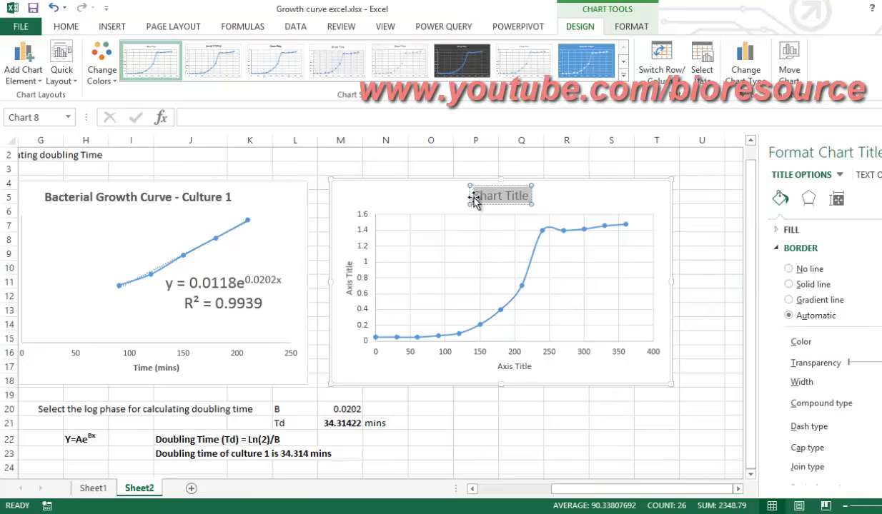
type("Bacterial")
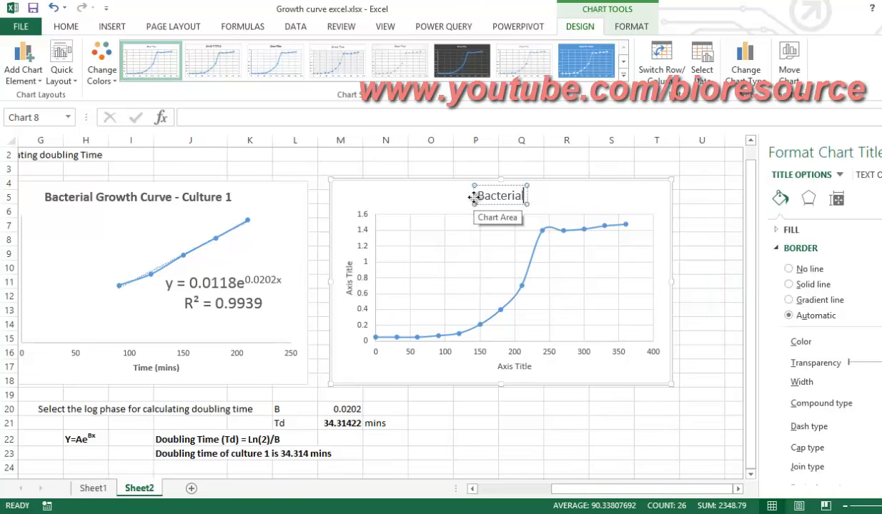
type(" Grow")
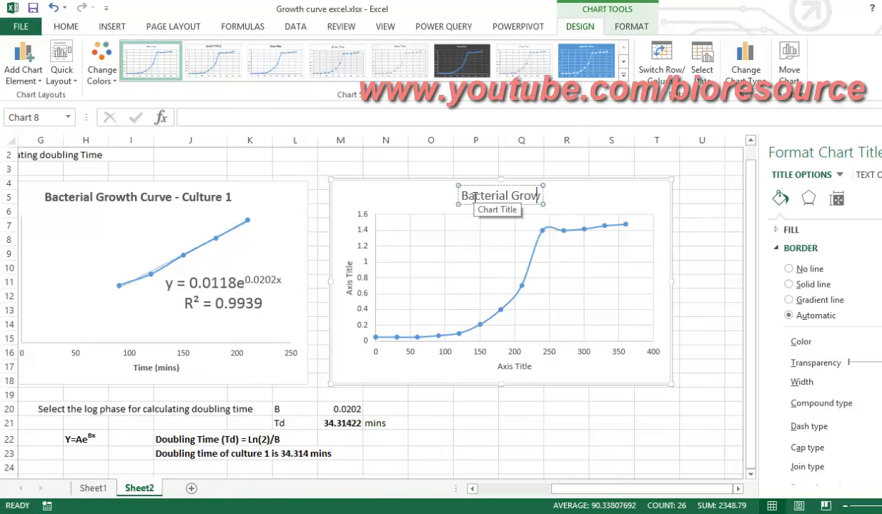
type("th C")
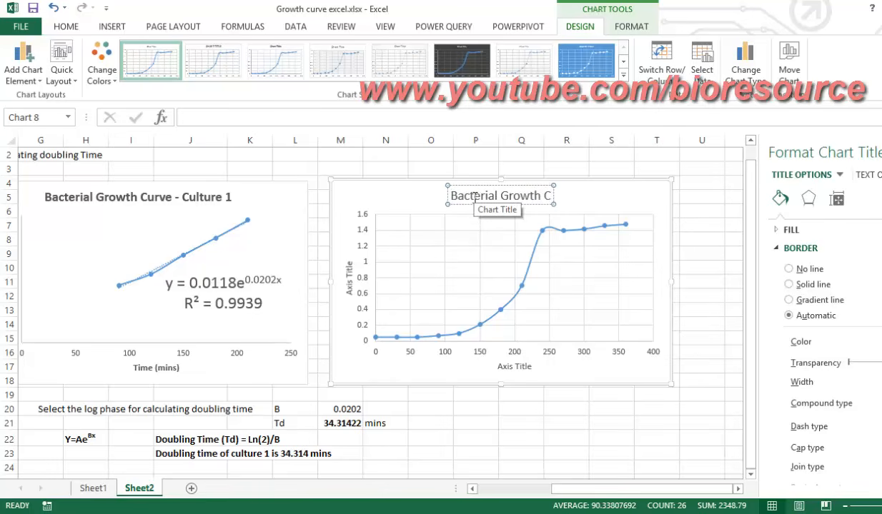
type("urve")
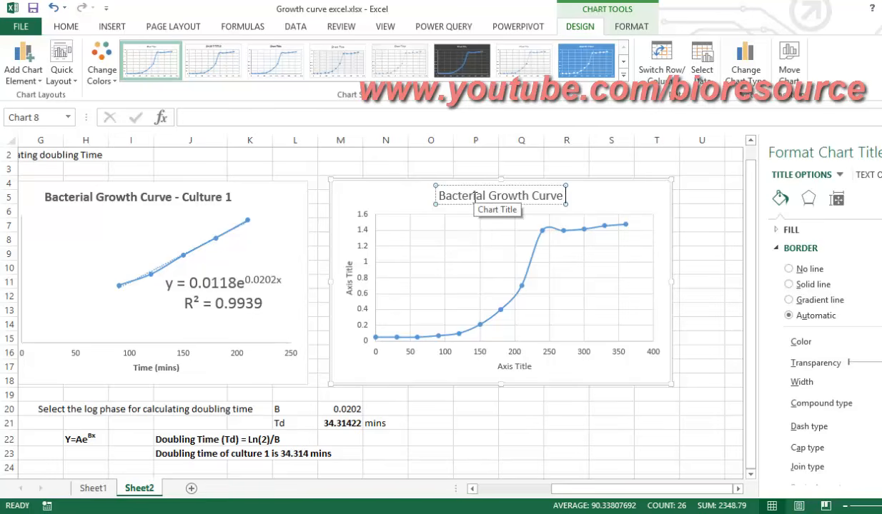
type(" - Culture 2")
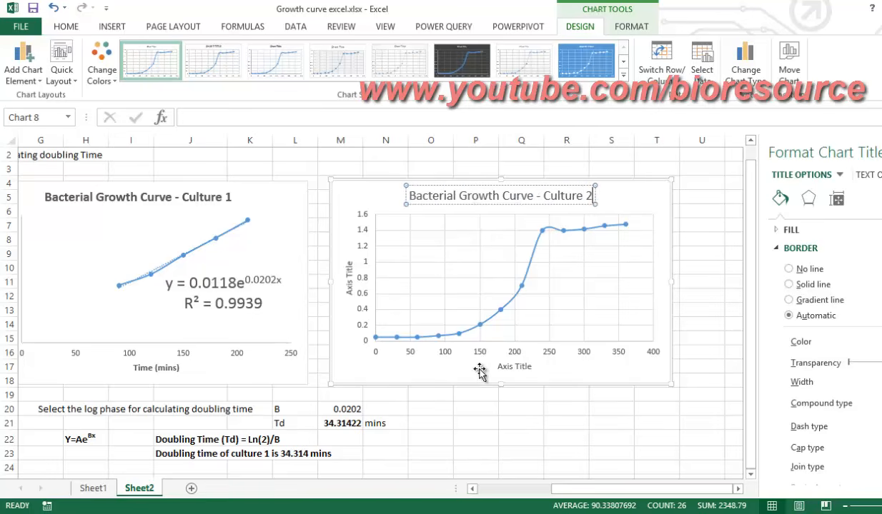
Step: Set the Culture 2 chart's horizontal axis title to "Time (mins)" and make it bold
left_click(514, 368)
left_click(514, 368)
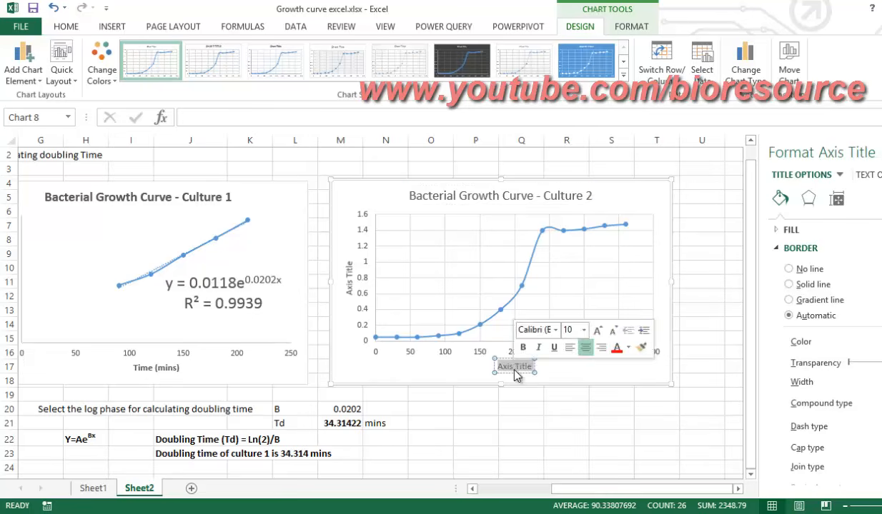
key("BackSpace")
key("BackSpace")
key("BackSpace")
key("BackSpace")
key("BackSpace")
type("Time")
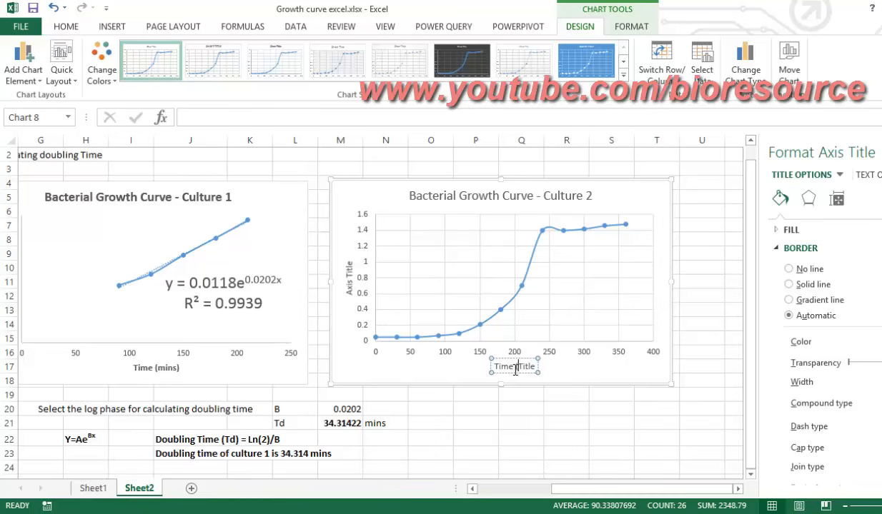
key("Delete")
key("Delete")
key("Delete")
key("Delete")
key("Delete")
type("(mins)")
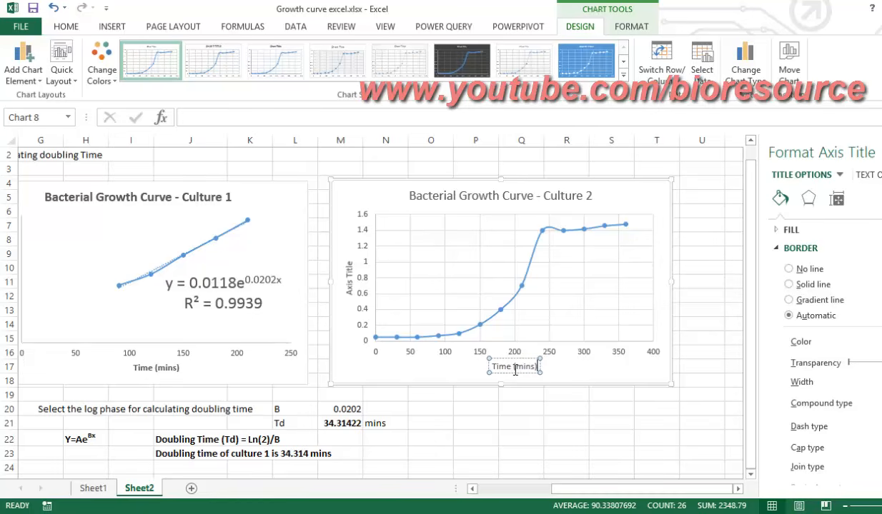
triple_click(514, 370)
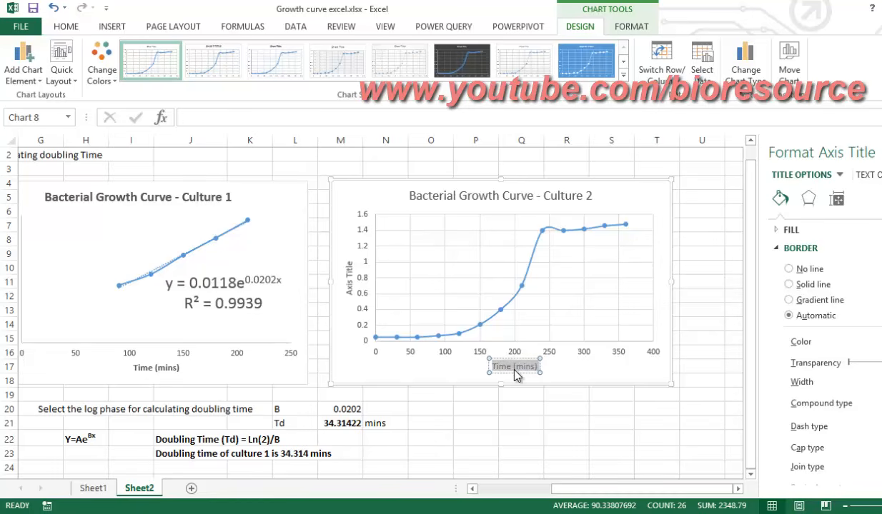
Step: Set the Culture 2 chart's vertical axis title to "OD 600"
double_click(348, 269)
triple_click(349, 275)
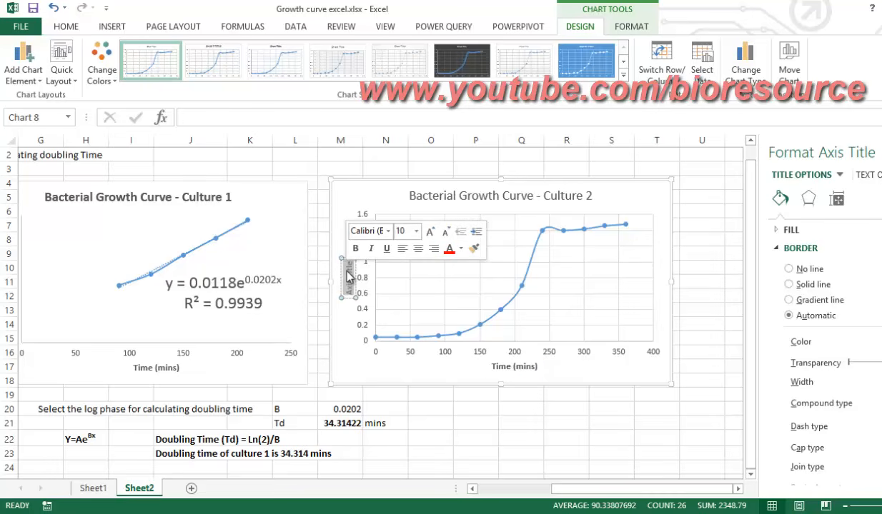
key("BackSpace")
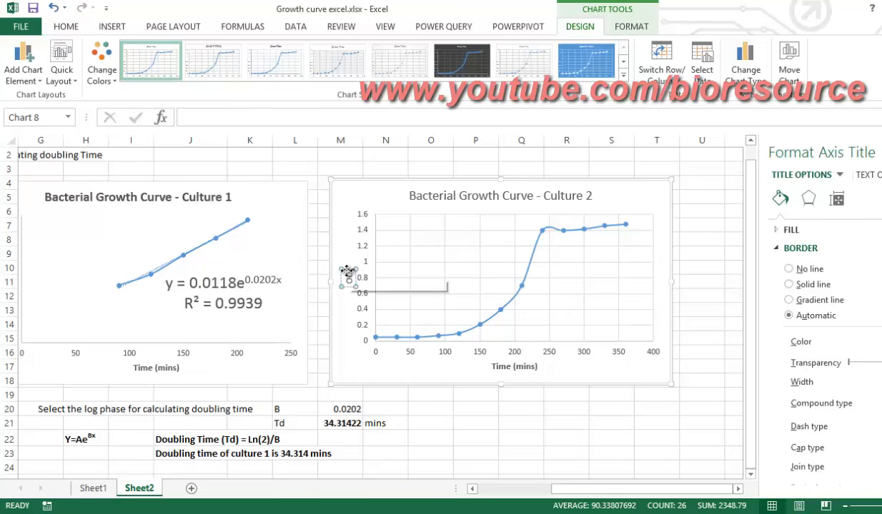
type("OD 600")
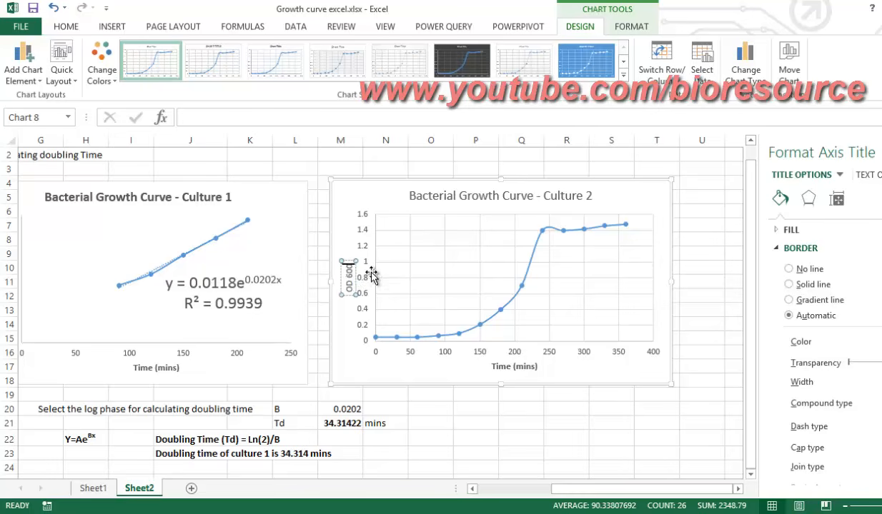
Step: Switch the Culture 2 chart's vertical axis to a logarithmic scale with a minimum bound of 0.01
left_click(368, 278)
left_click(365, 279)
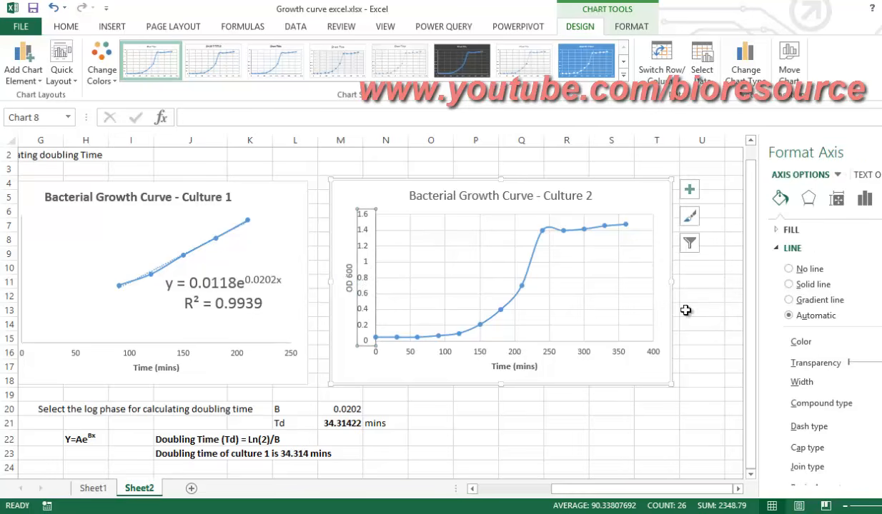
left_click(865, 199)
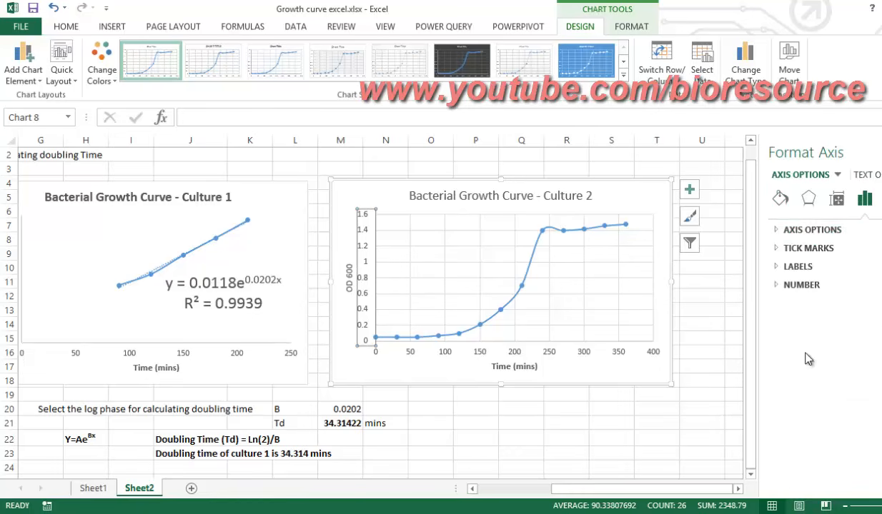
left_click(812, 230)
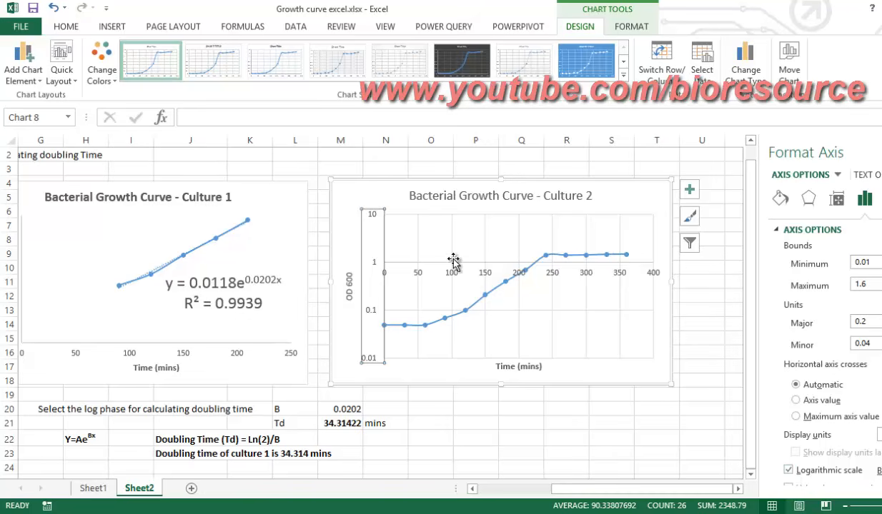
Step: Make the Culture 2 chart's horizontal axis cross the vertical axis at the axis value 0.01
left_click(422, 279)
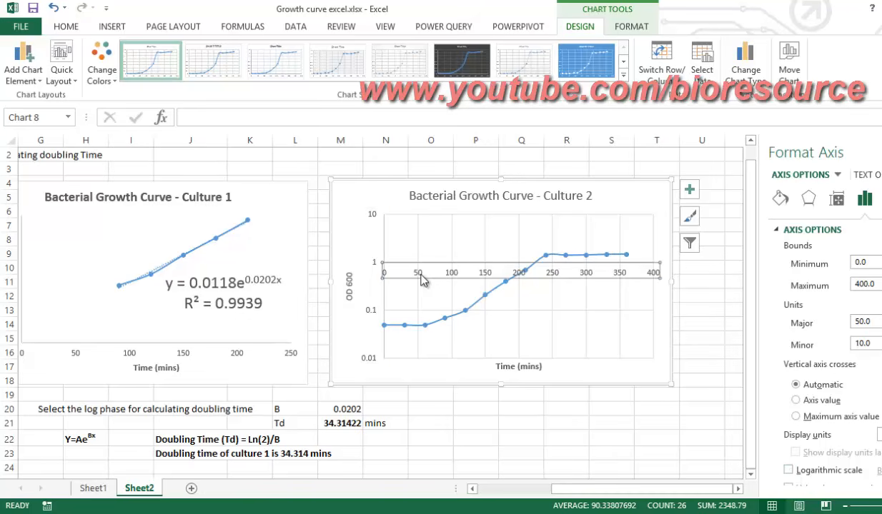
left_click(373, 314)
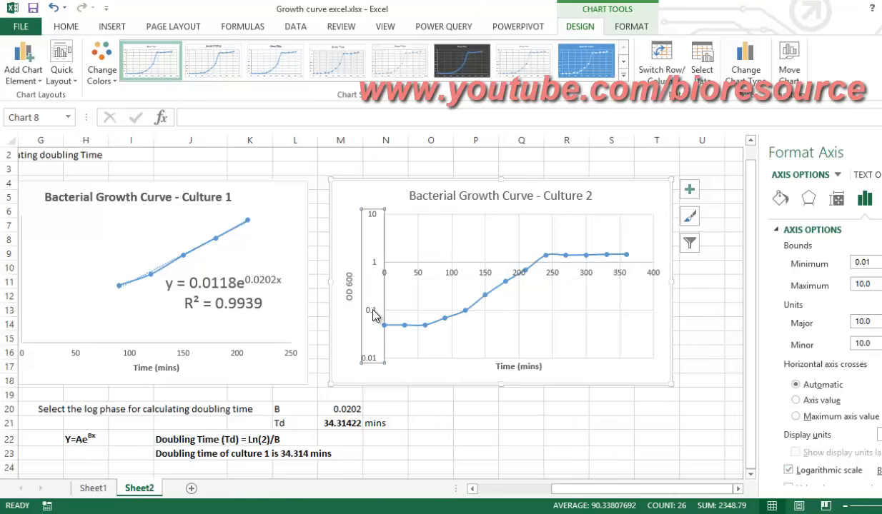
left_click(813, 404)
left_click(717, 364)
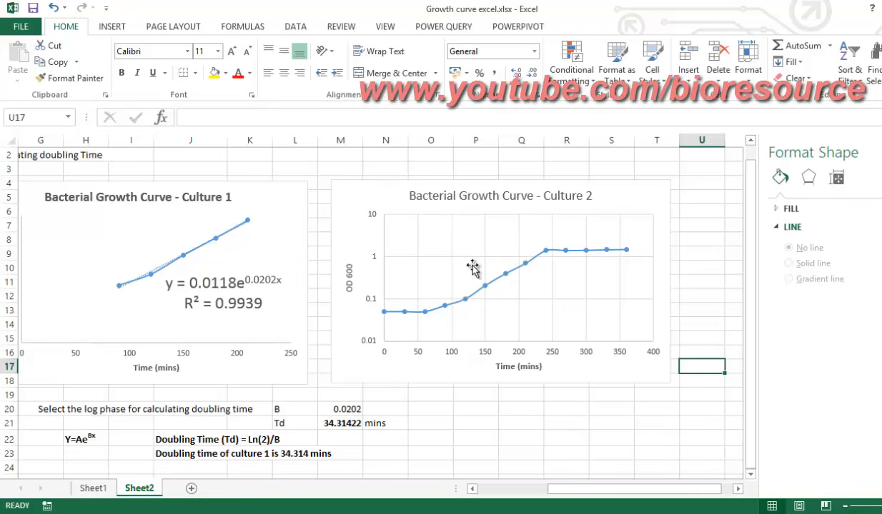
Step: Restrict the Culture 2 series' OD values to the log-phase cells D7:D11 by resizing its highlighted range
left_click(506, 280)
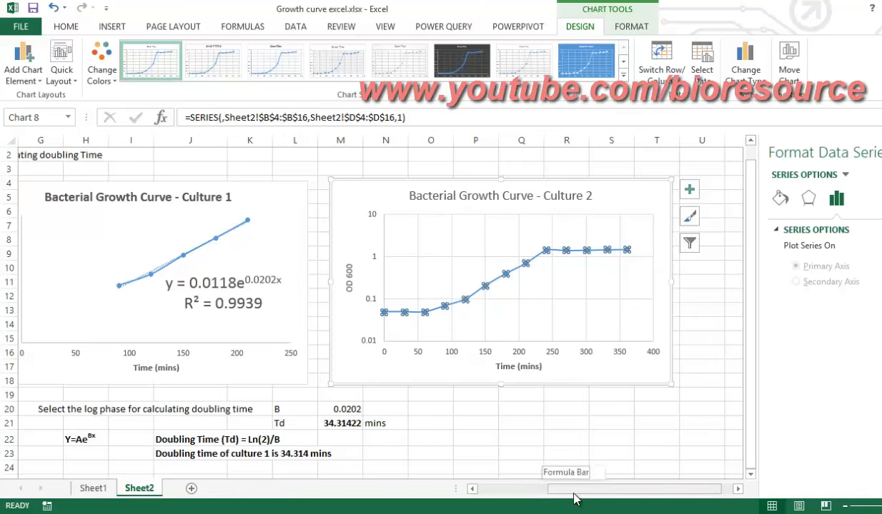
left_click_drag(575, 498, 394, 497)
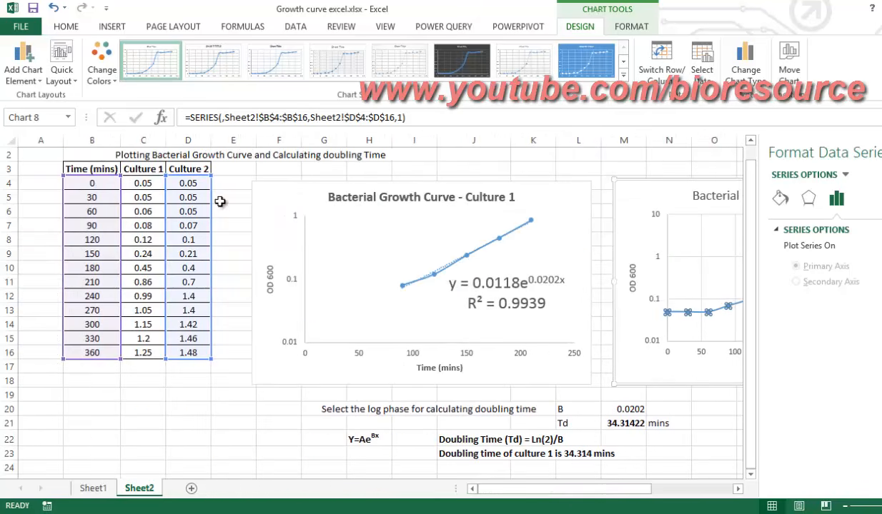
left_click_drag(208, 176, 206, 222)
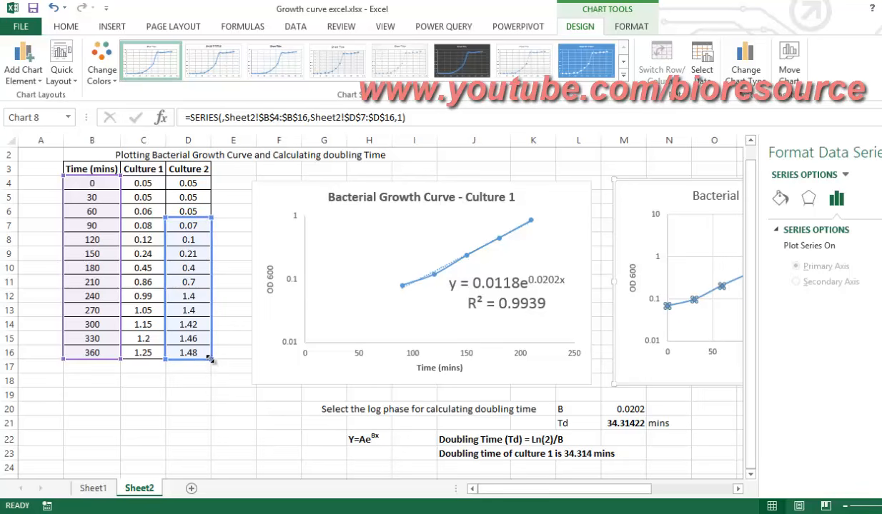
left_click_drag(207, 341, 209, 294)
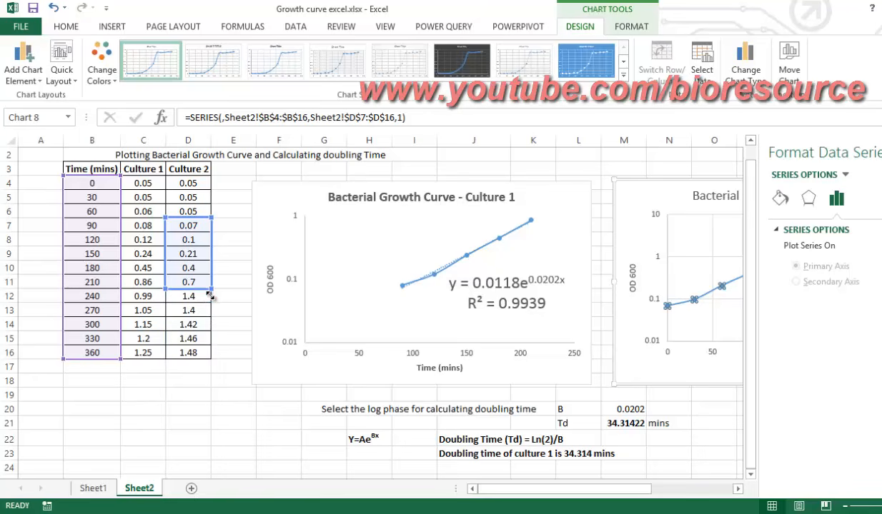
left_click_drag(210, 294, 211, 293)
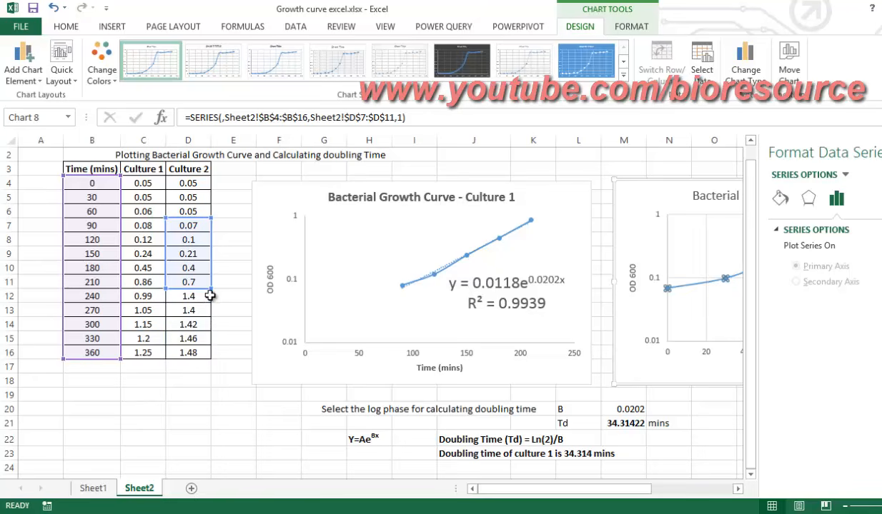
Step: Add an exponential trendline to the Culture 2 series and display its equation and R-squared value on the chart
left_click_drag(590, 493, 659, 491)
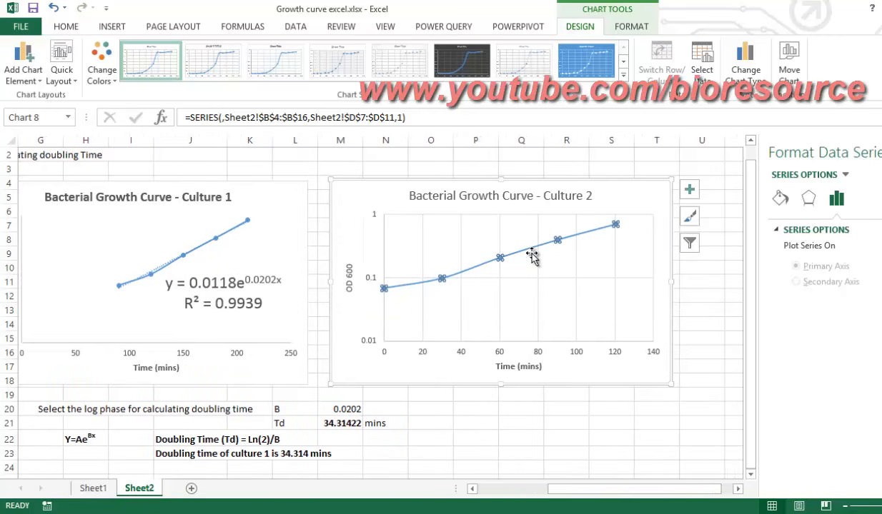
right_click(530, 249)
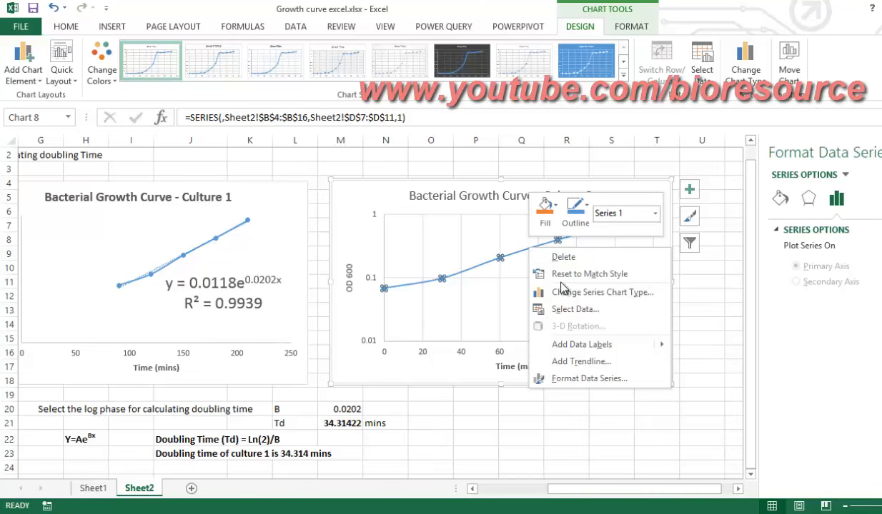
left_click(590, 362)
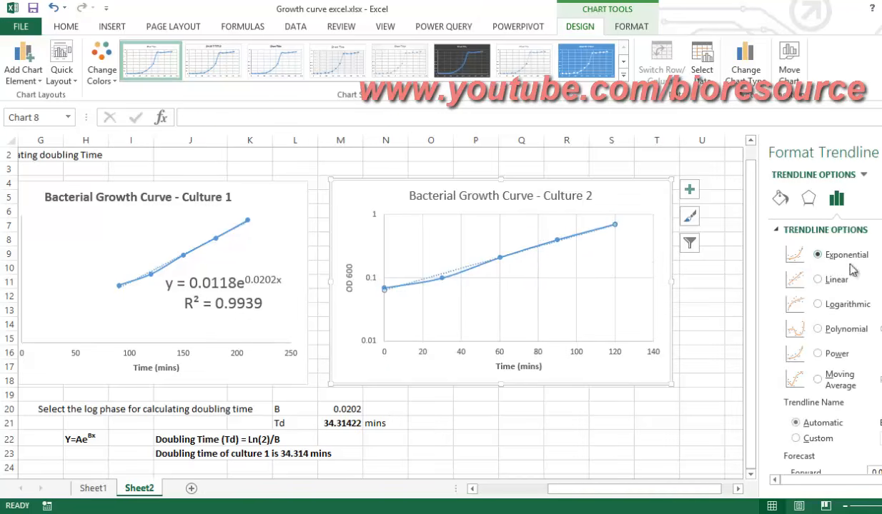
scroll(829, 343, "down", 3)
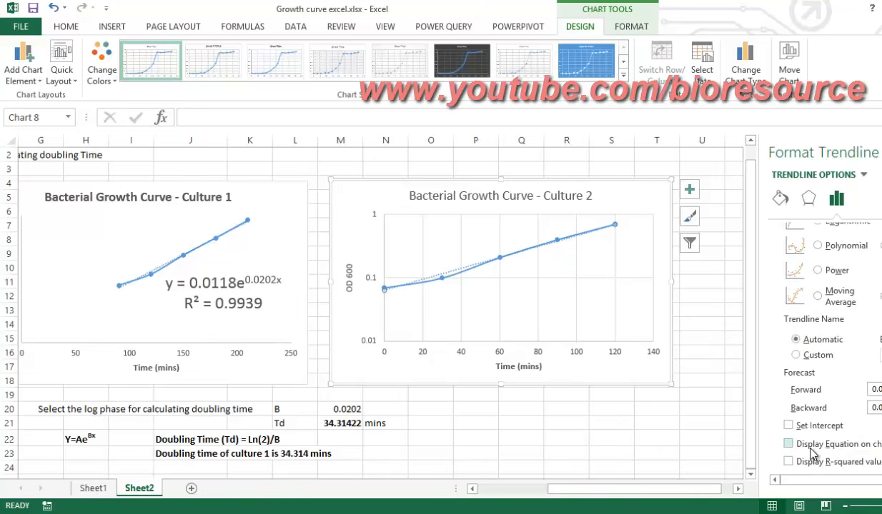
left_click(788, 444)
left_click(788, 461)
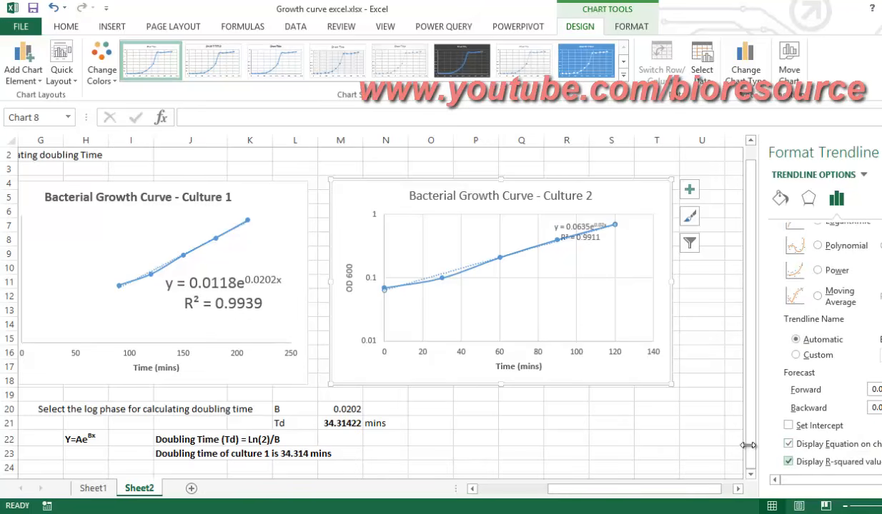
Step: Place the Culture 2 trendline equation label below the curve and enlarge its font to 18 pt
left_click_drag(598, 230, 611, 305)
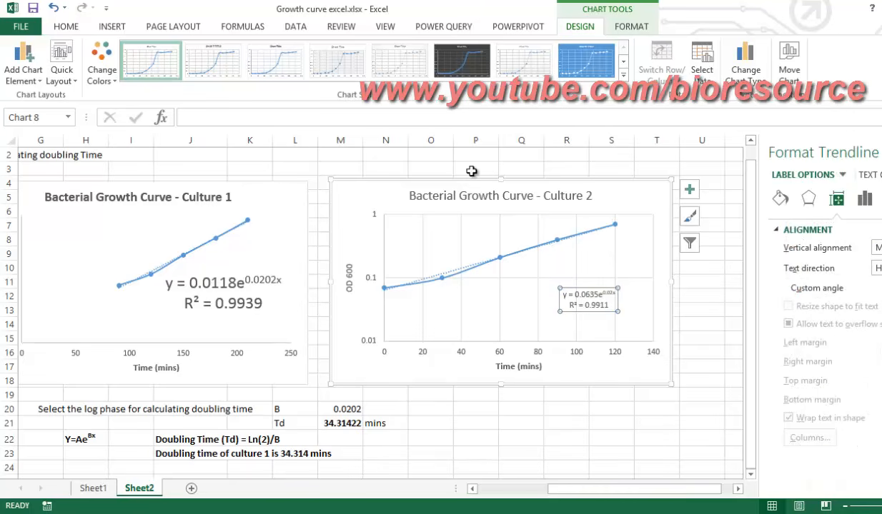
left_click(68, 29)
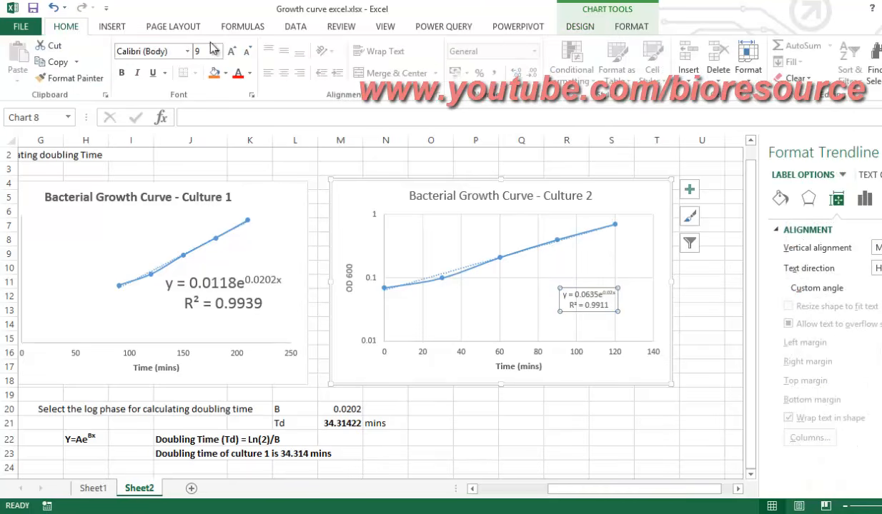
left_click(233, 53)
left_click(232, 52)
left_click(232, 53)
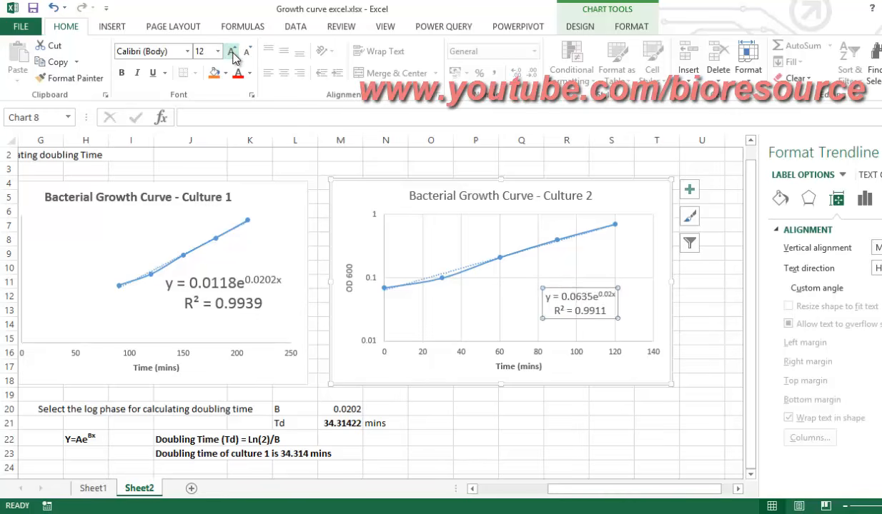
left_click(232, 53)
left_click(232, 53)
left_click(232, 53)
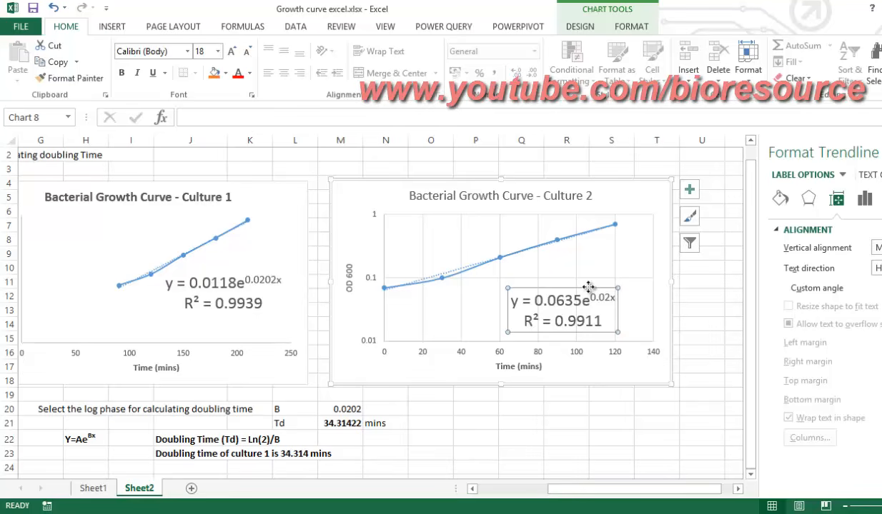
left_click_drag(587, 287, 588, 276)
left_click(752, 276)
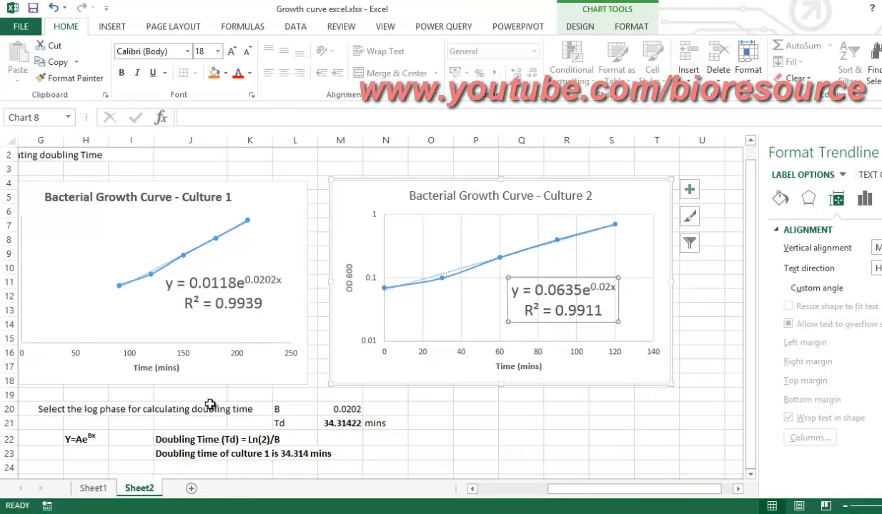
Step: Copy the Y=AeBx and doubling time formula notes from H22:K22 to P22, below the Culture 2 chart
left_click_drag(91, 438, 264, 442)
key("ctrl+c")
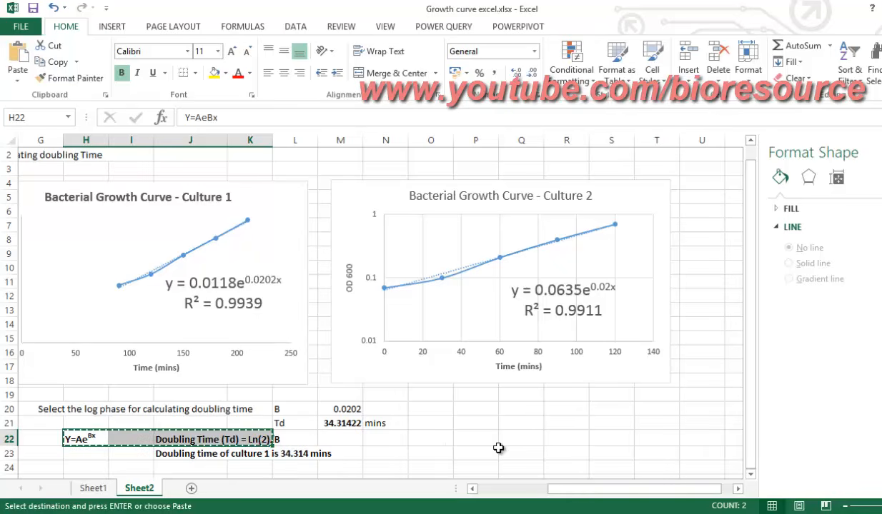
left_click(474, 438)
key("ctrl+v")
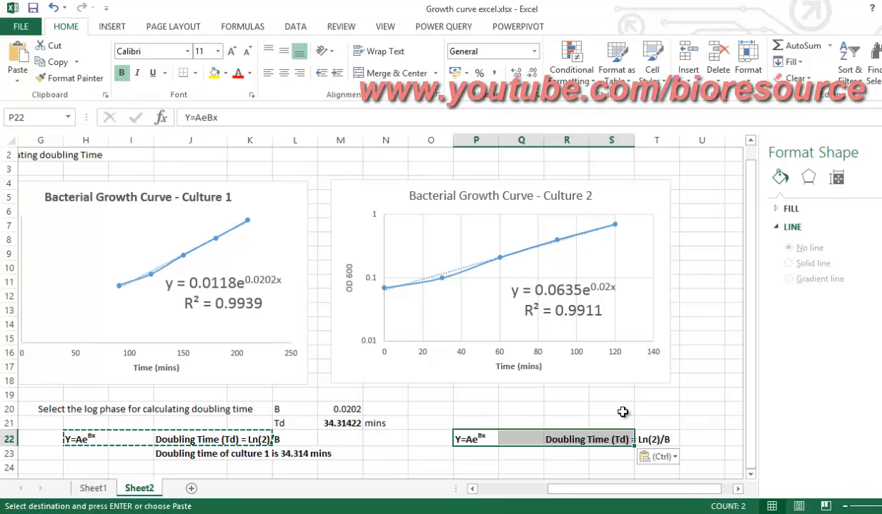
Step: Enter the label "B" in U20 and the Culture 2 trendline exponent 0.02 in V20
left_click(682, 408)
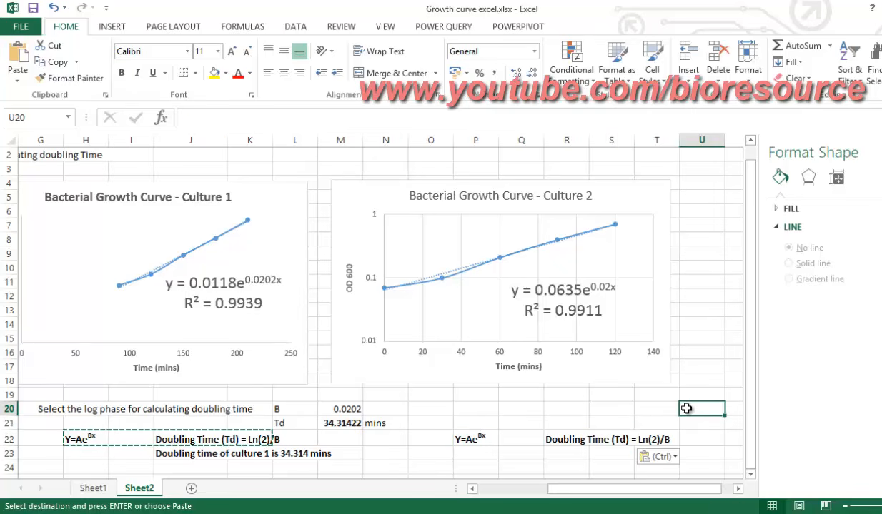
left_click(738, 489)
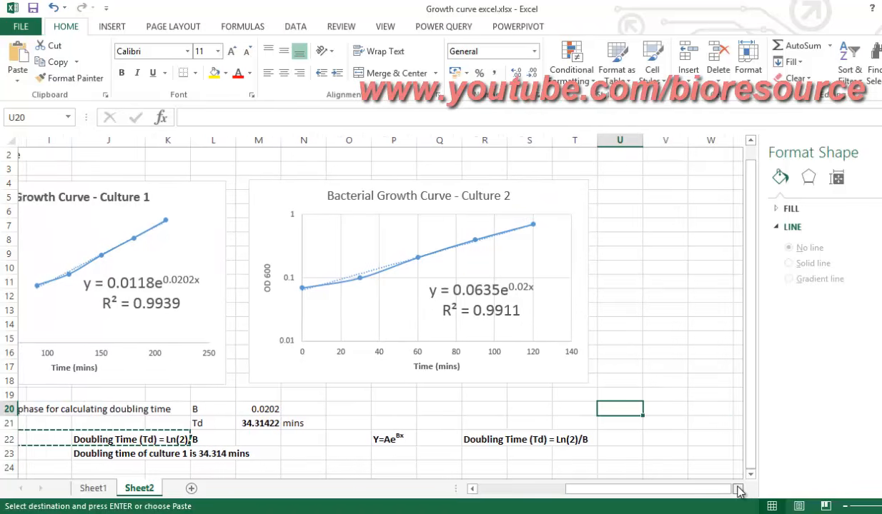
left_click(738, 489)
type("B")
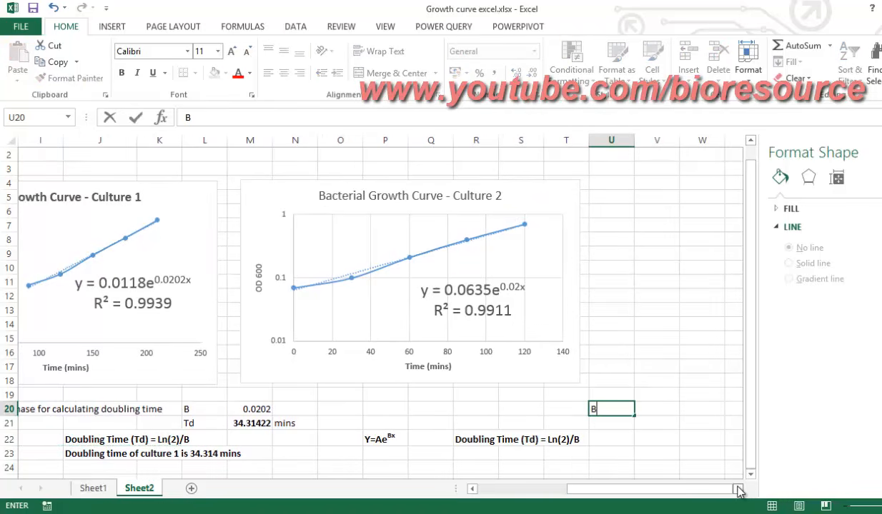
left_click(664, 411)
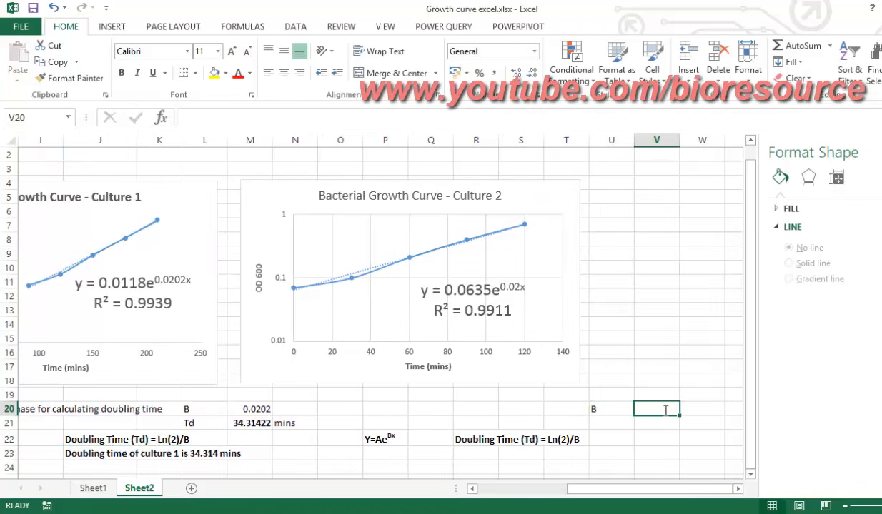
type("0.02")
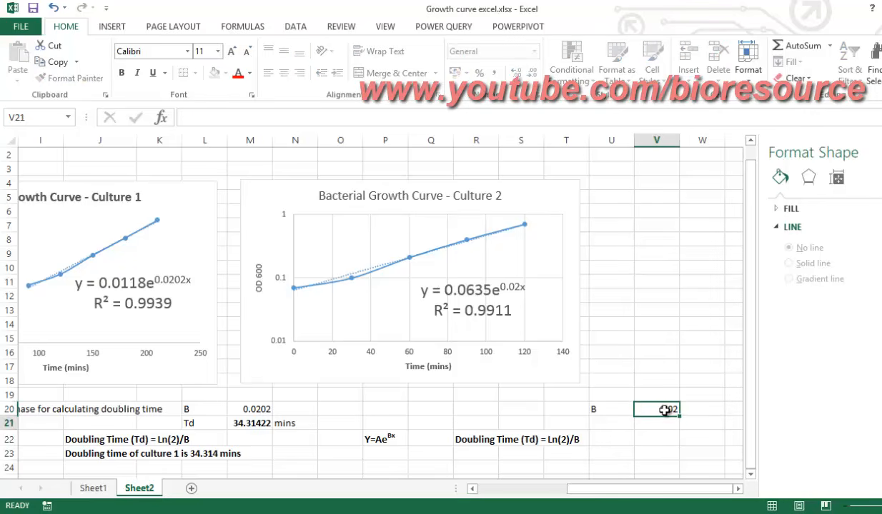
key("Return")
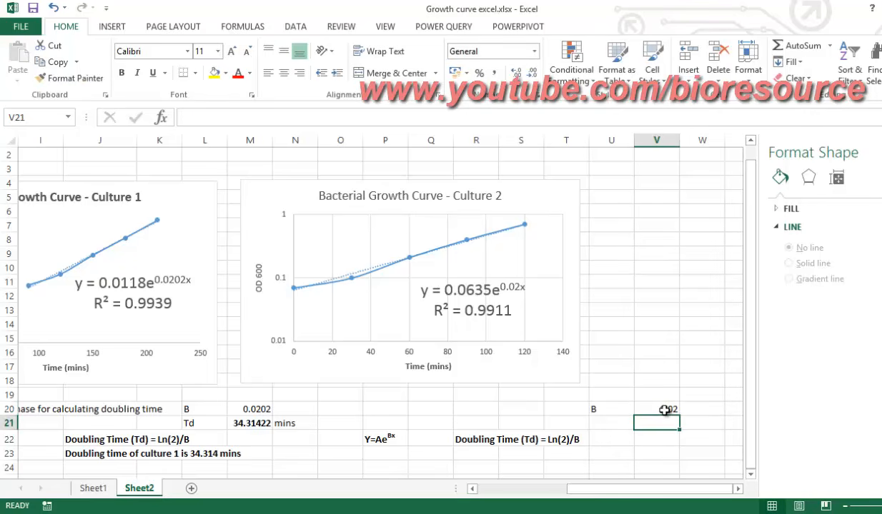
Step: Enter the label "Td" in U21 and calculate the Culture 2 doubling time in V21 with =ln(2)/V20
key("Left")
type("Do")
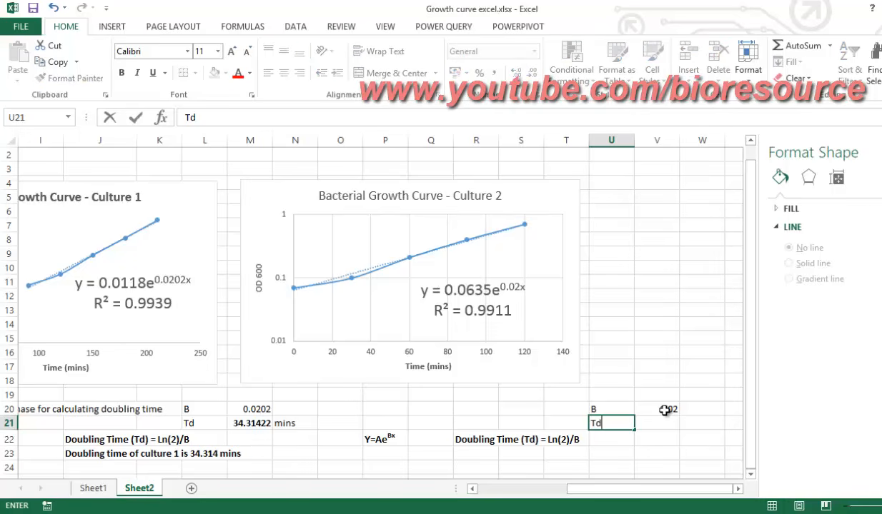
key("Right")
type("=")
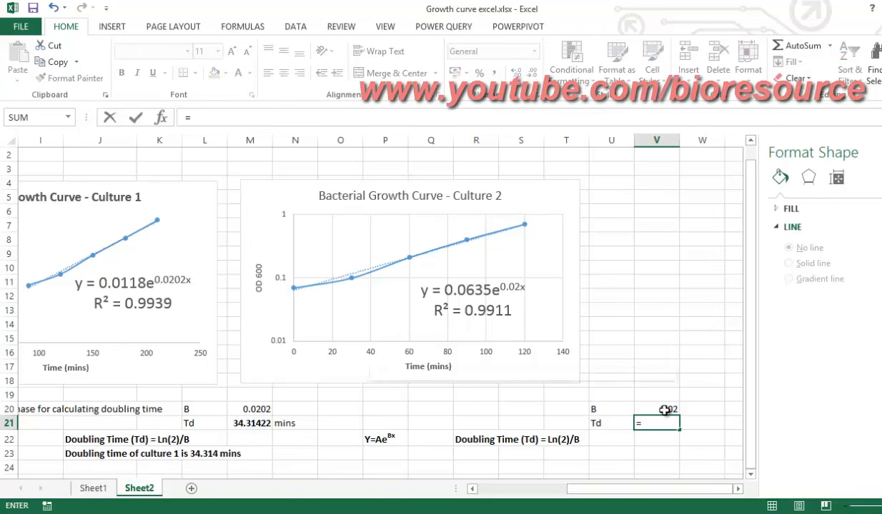
type("ln(")
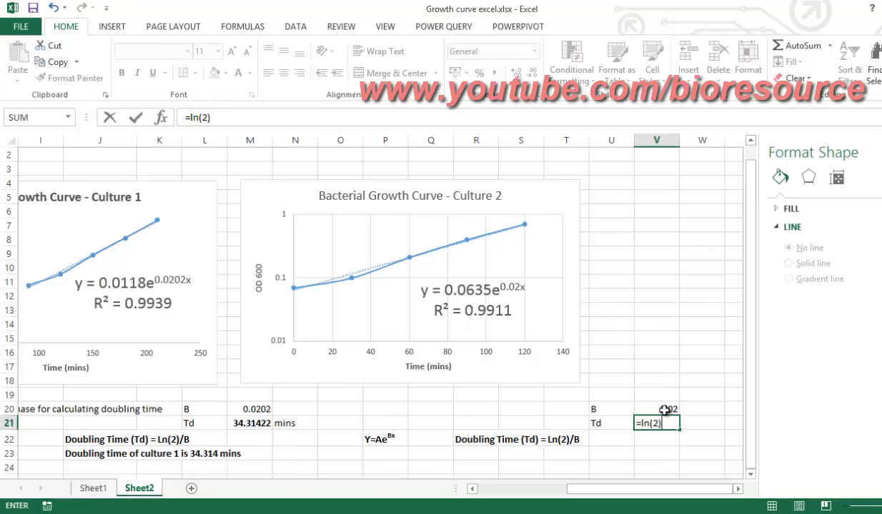
type("2)/")
left_click(666, 408)
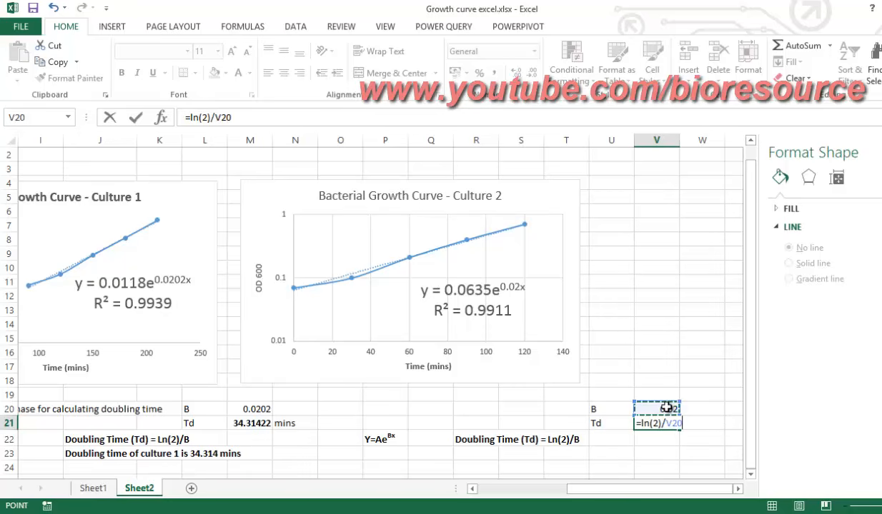
key("Return")
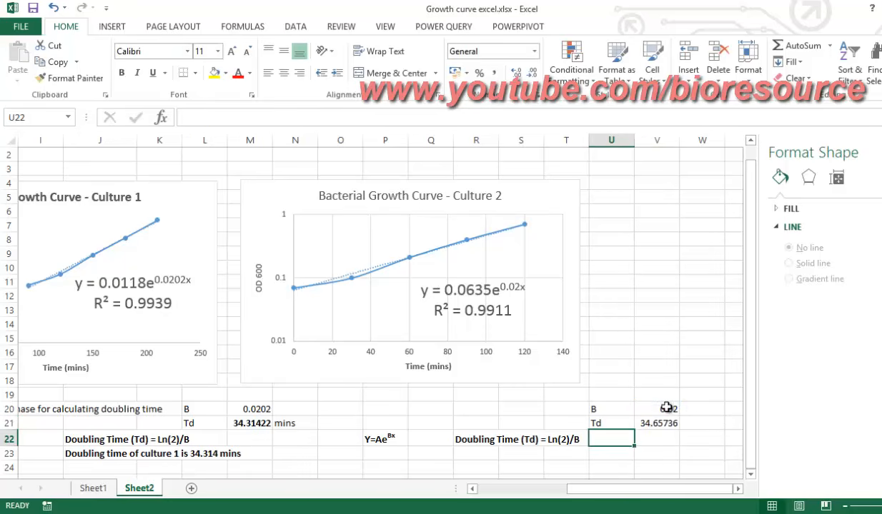
Step: Enter the conclusion "Doubling Time of culture 2 is 34.65 mins" in R23
left_click_drag(751, 389, 444, 443)
left_click(468, 450)
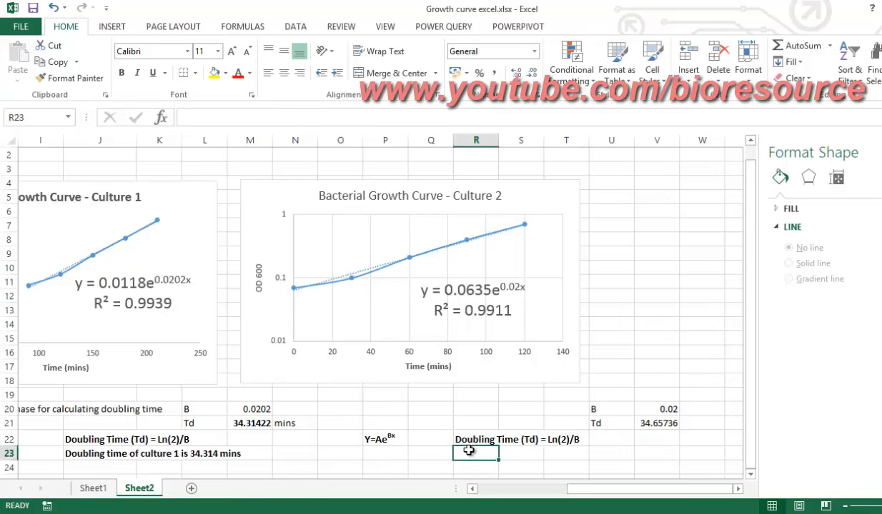
type("Do")
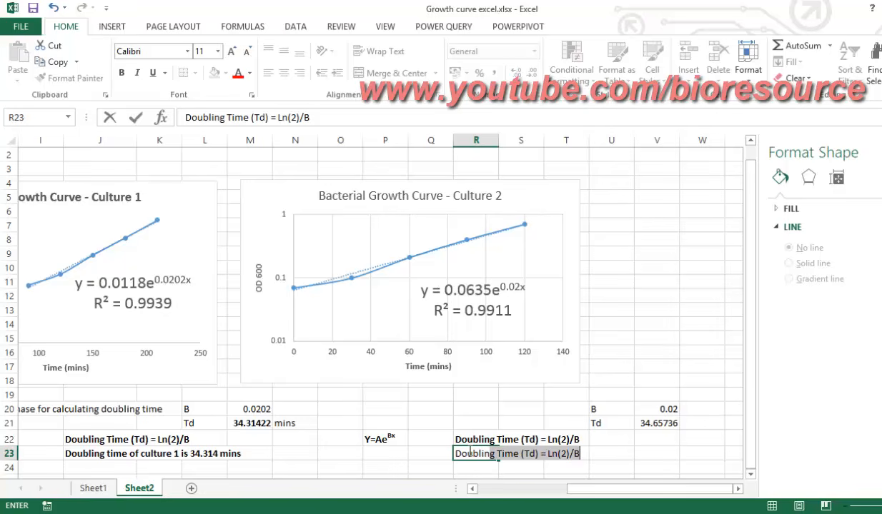
type("ubling Tie")
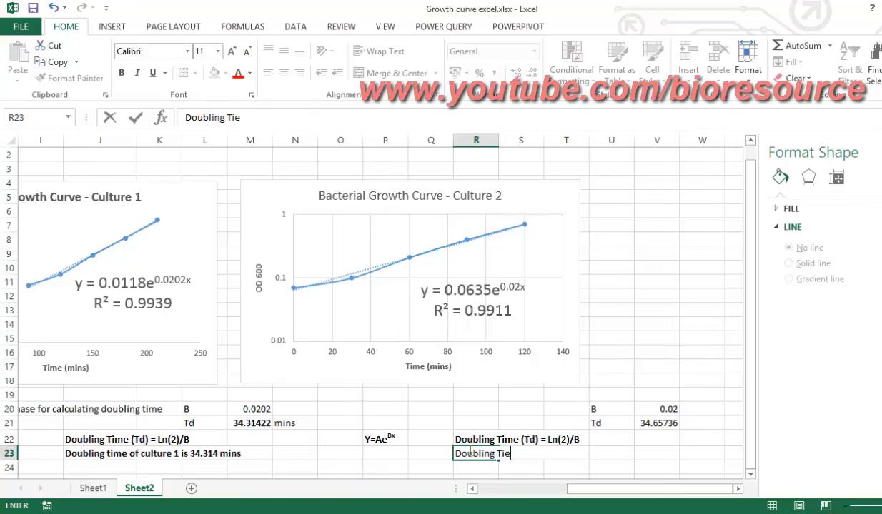
type("me of culture 2 is 34.65 mins")
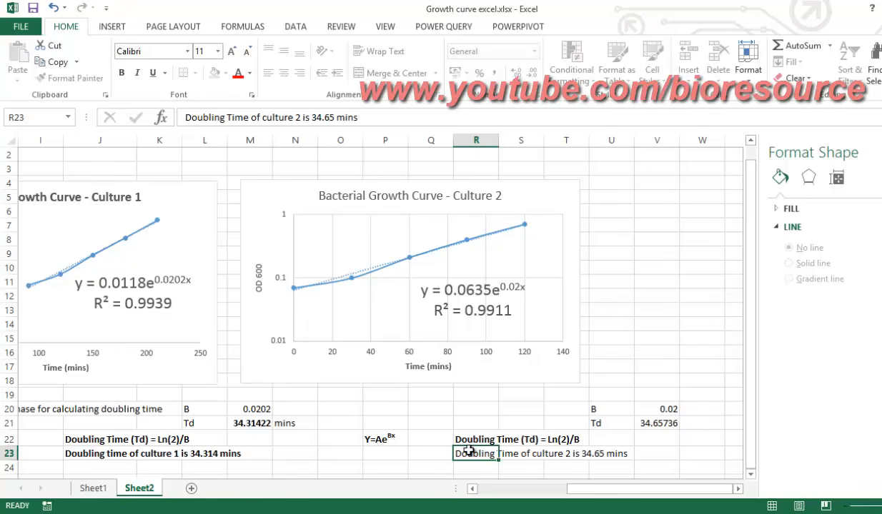
Step: Make the Culture 2 doubling time conclusion in R23 bold
key("Return")
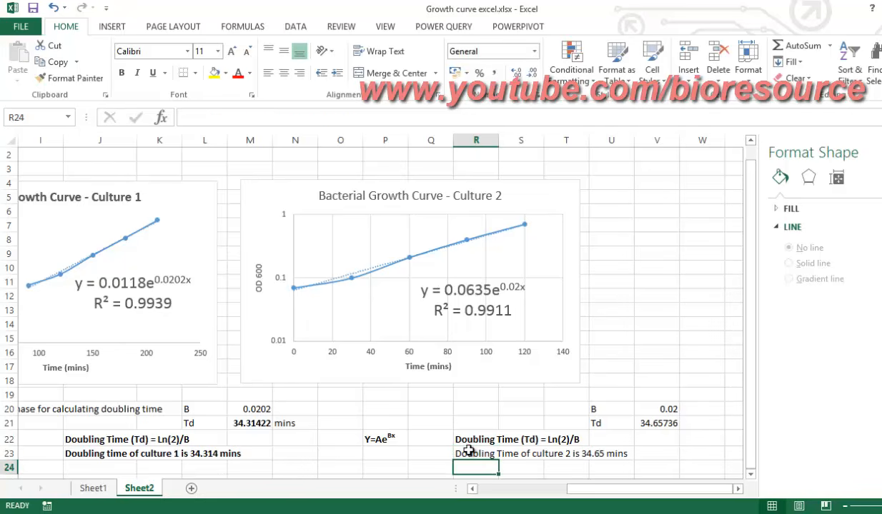
left_click(468, 450)
key("ctrl+b")
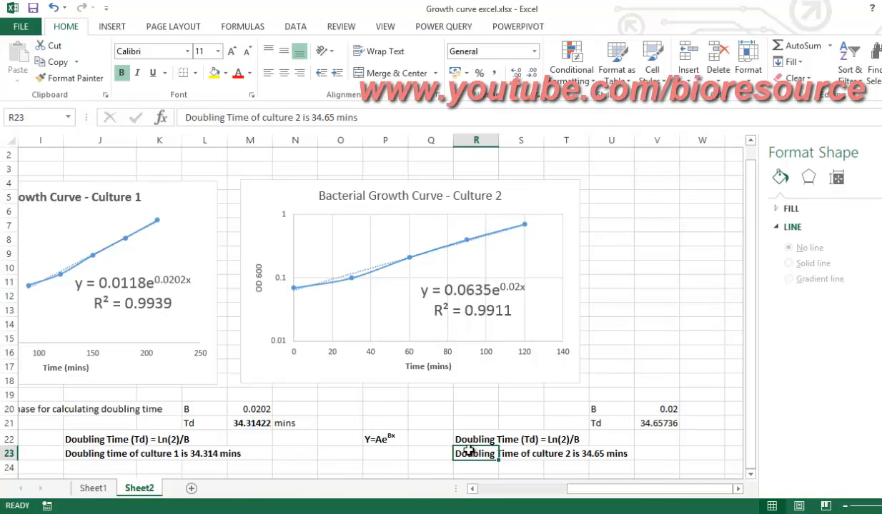
left_click(653, 337)
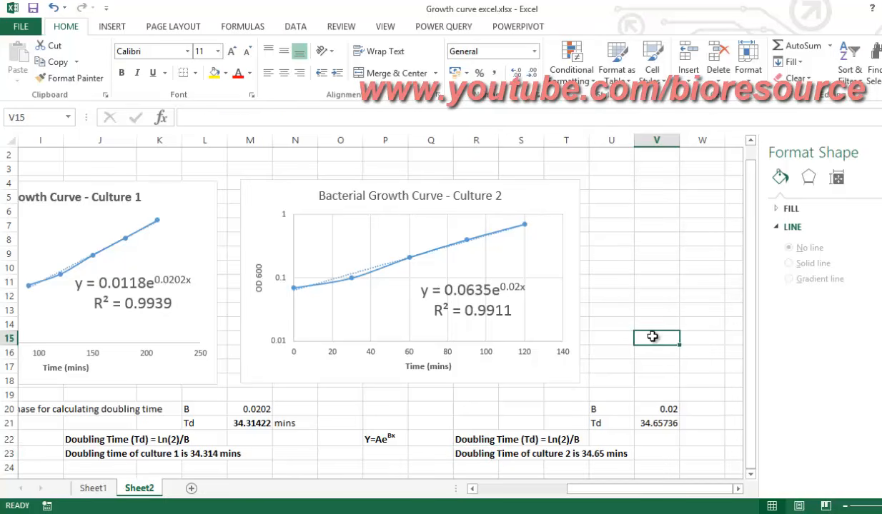
Step: Delete the vertical and horizontal major gridlines from the Culture 2 growth curve chart
left_click_drag(598, 492, 543, 493)
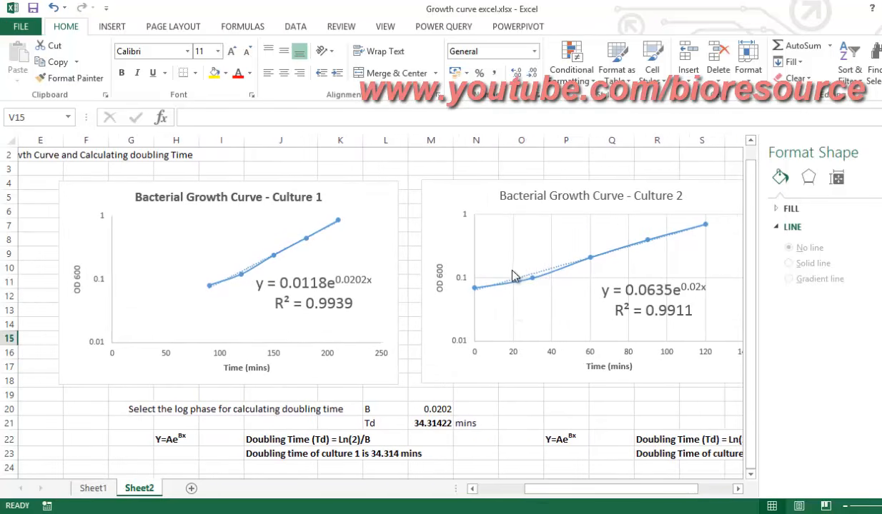
left_click(512, 310)
left_click(513, 311)
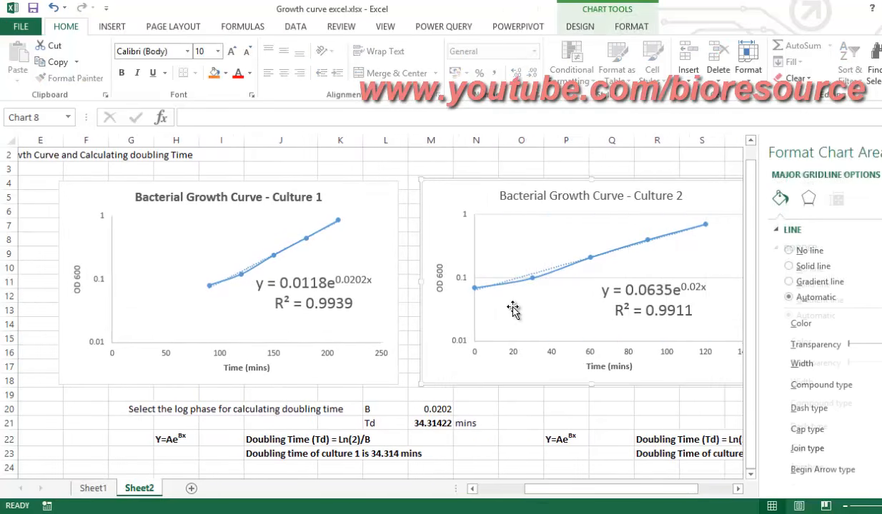
left_click(570, 280)
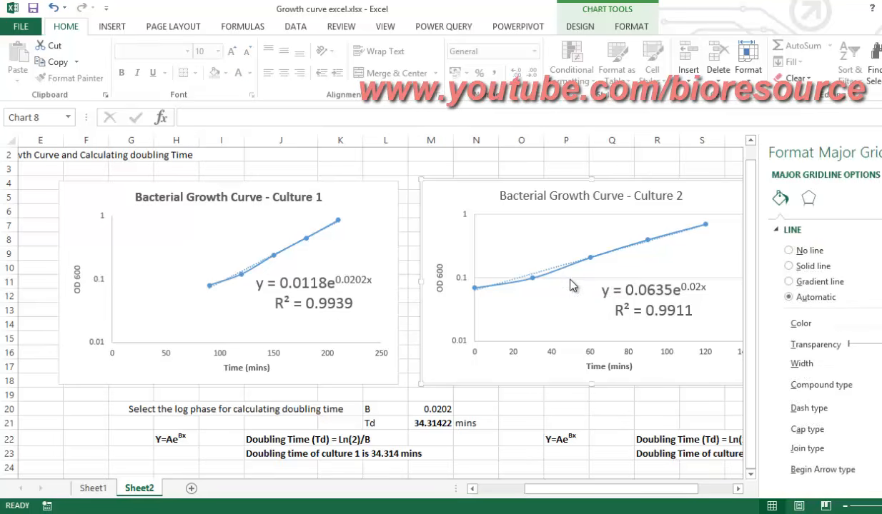
left_click(569, 280)
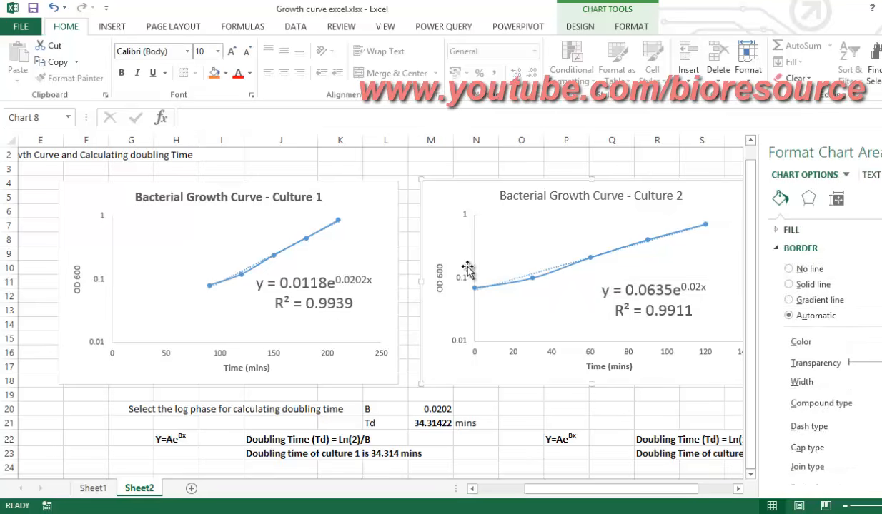
Step: Make the entire chart title "Bacterial Growth Curve - Culture 2" bold
left_click(508, 198)
double_click(508, 199)
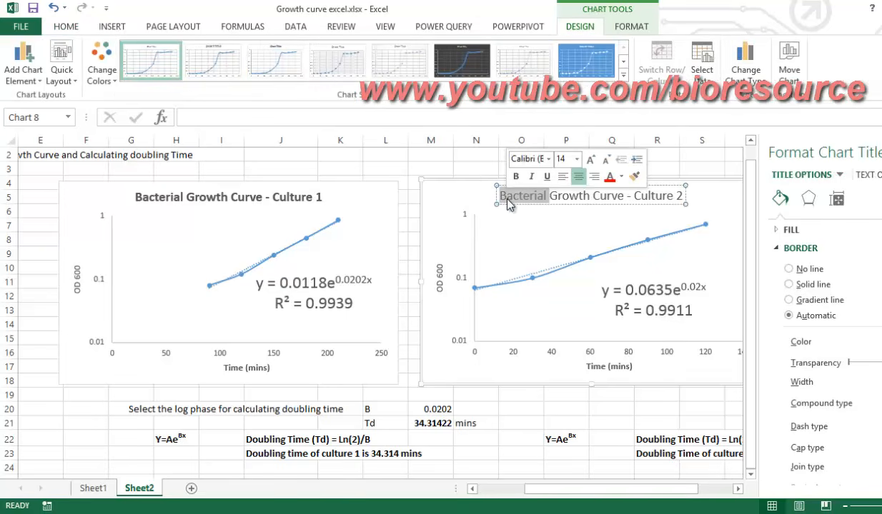
key("ctrl+a")
key("ctrl+b")
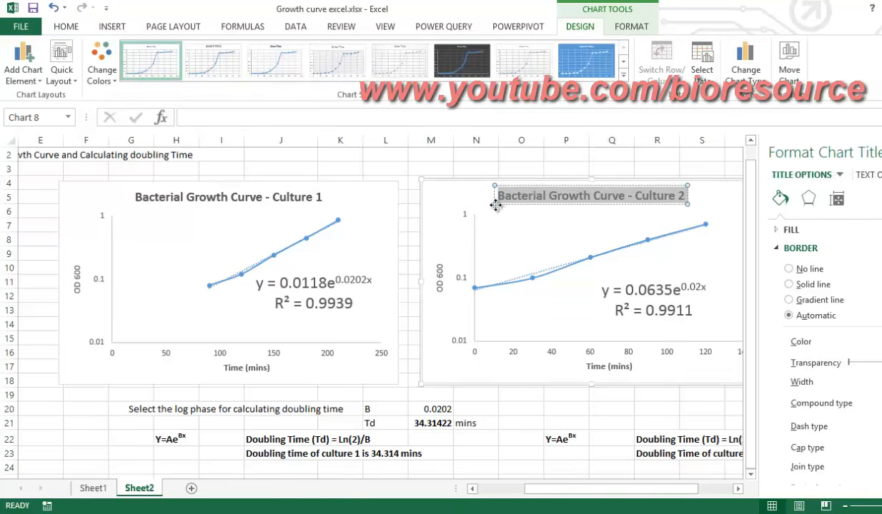
left_click(423, 207)
left_click(390, 165)
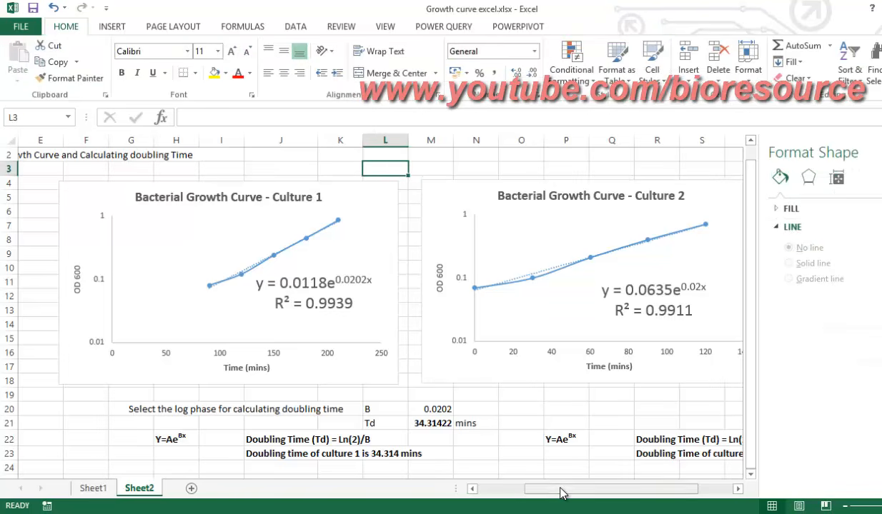
left_click_drag(560, 492, 582, 498)
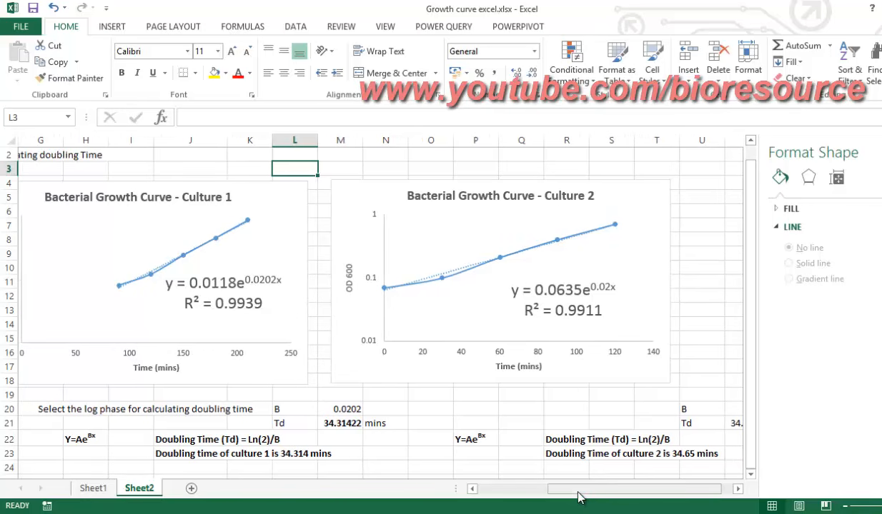